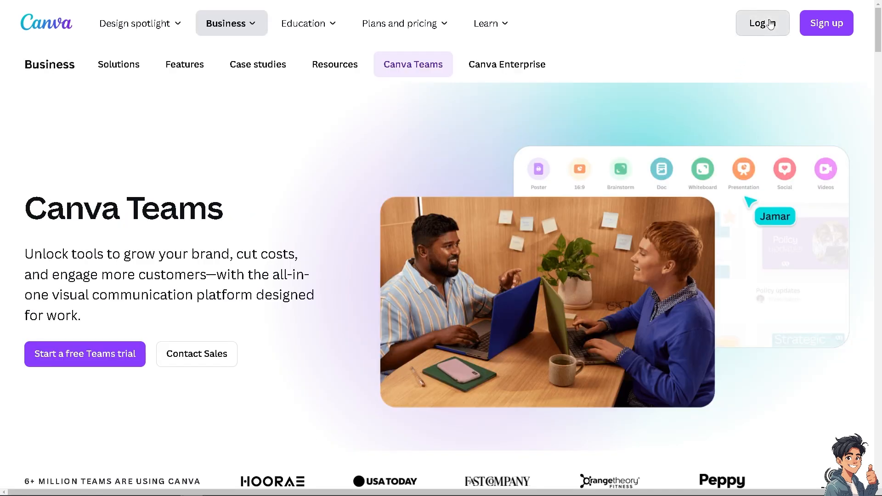
Step: Open the login options and choose to sign up with a work email
click(771, 23)
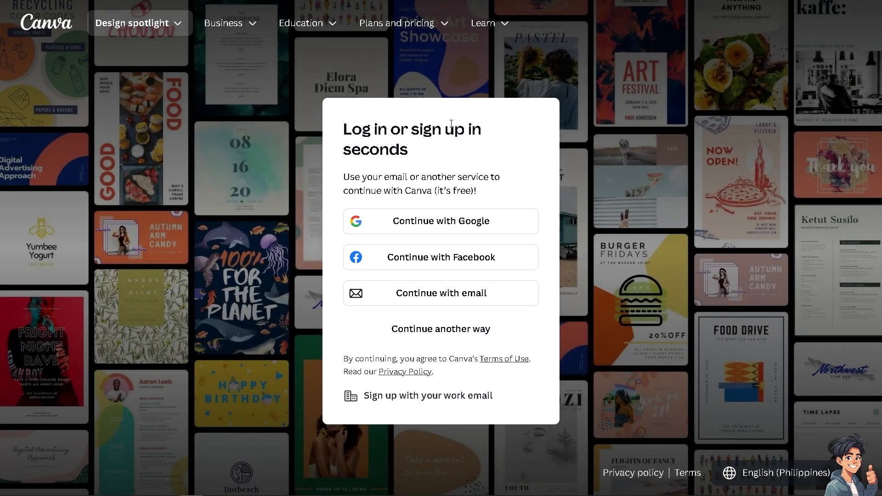
click(416, 396)
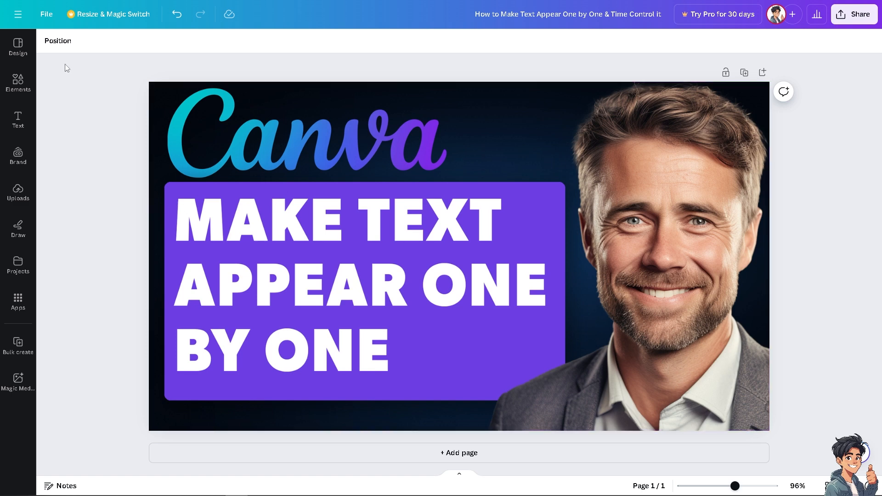
Step: Add a purple square shape and stretch it over the old MAKE TEXT APPEAR ONE BY ONE text on the purple panel
click(19, 82)
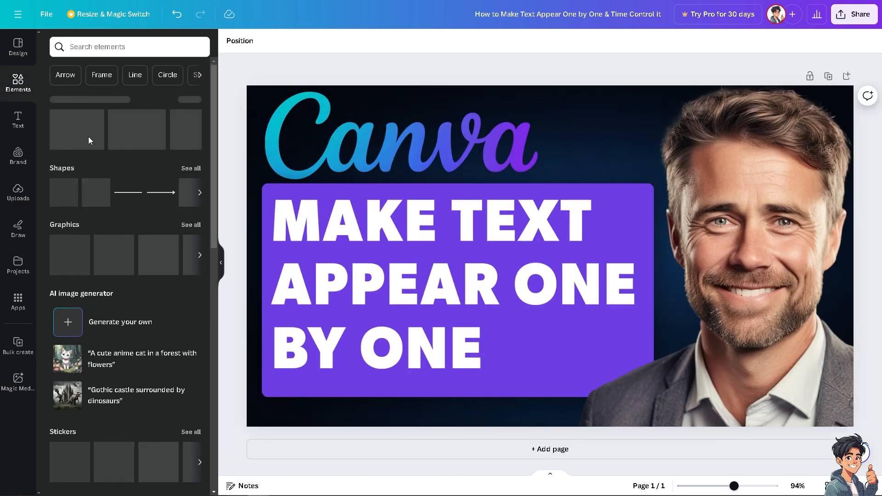
click(64, 192)
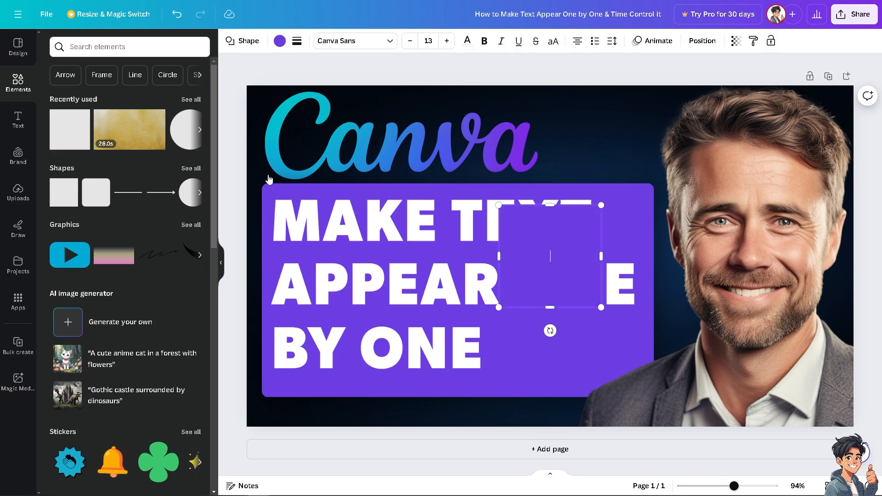
click(220, 257)
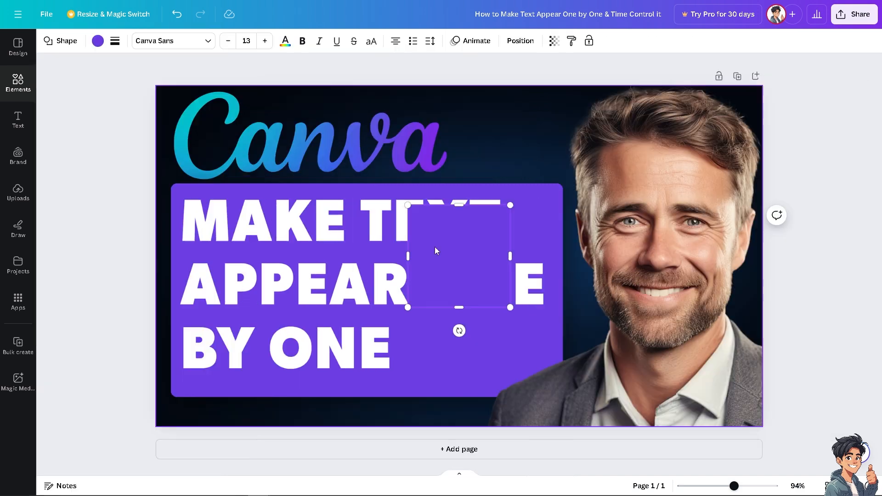
drag(464, 228, 230, 211)
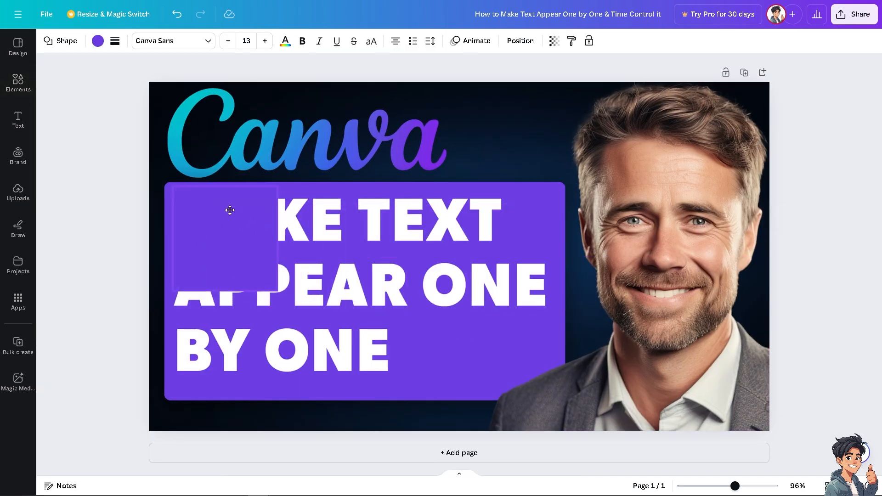
drag(278, 291, 546, 373)
click(557, 339)
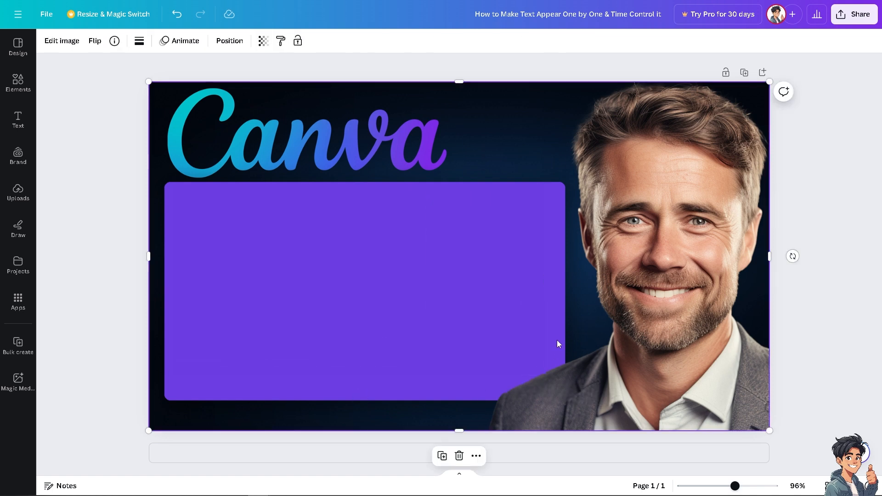
Step: Add the recently used TALK TO US text combination and place it near the purple panel's upper-left corner
click(17, 120)
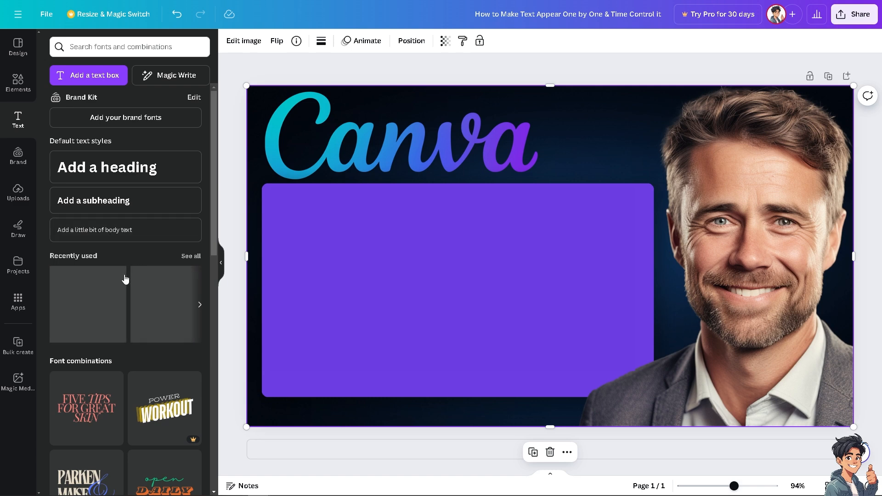
click(92, 296)
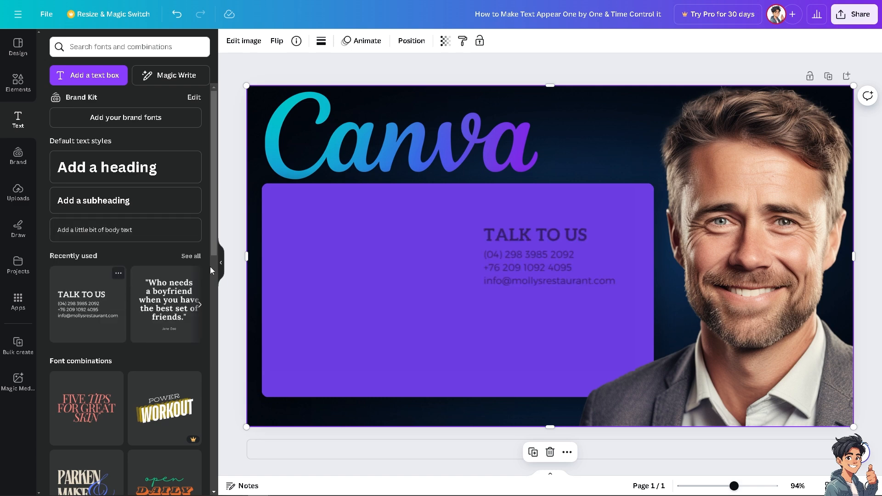
click(221, 266)
drag(447, 236, 240, 207)
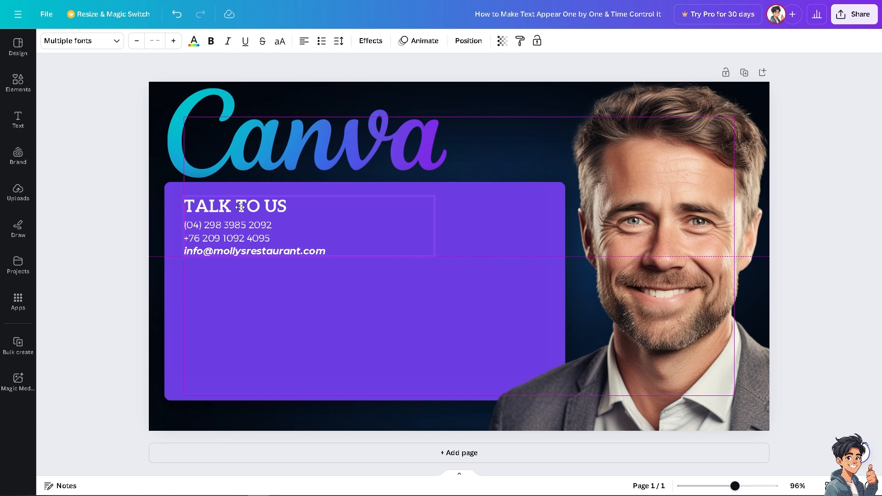
drag(240, 207, 240, 208)
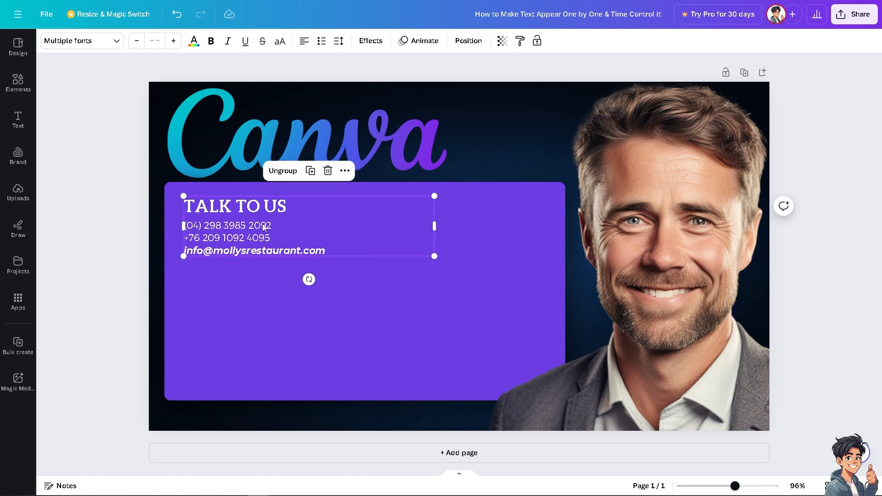
Step: Ungroup the text combination and shift the contact details block slightly right, separately from the heading
click(282, 173)
click(390, 294)
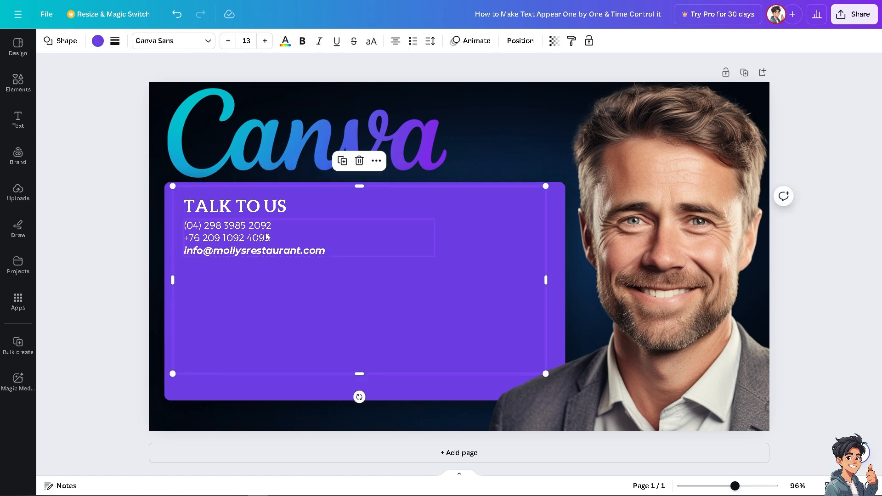
mouse_move(272, 230)
mouse_down()
mouse_move(296, 230)
mouse_move(278, 230)
mouse_up()
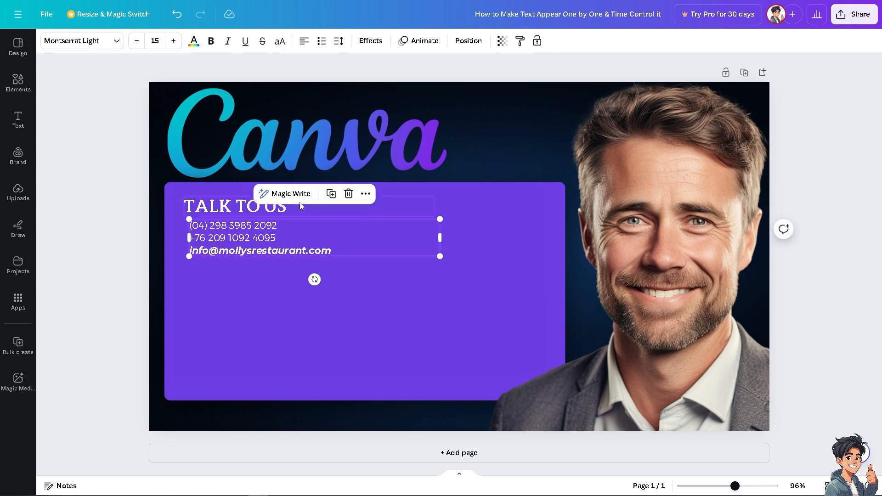
Step: Replace the TALK TO US heading text with HOW TO MAKE TEXT APPEAR
double_click(274, 207)
text(REASONS TO MAKE TEXT APPEAR ONE BY ONE & TIME CONTROL IT)
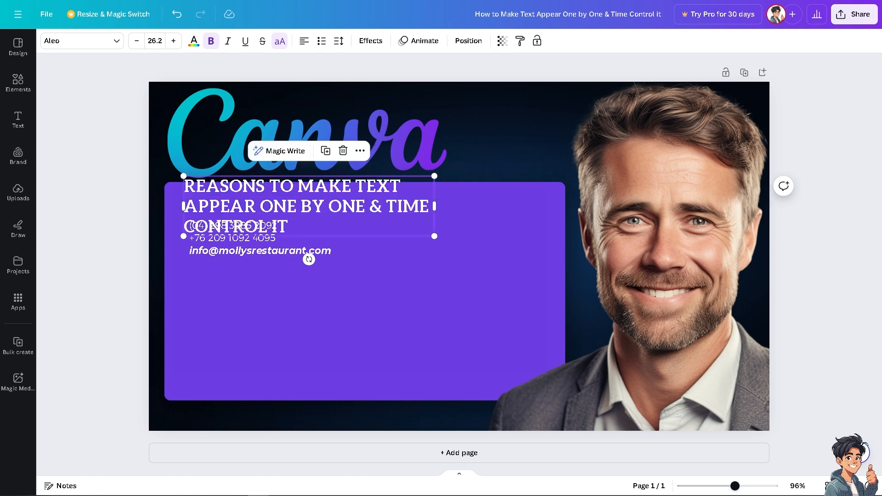
double_click(305, 191)
text(HOW TO MAKE TEXT APPEAR)
click(354, 229)
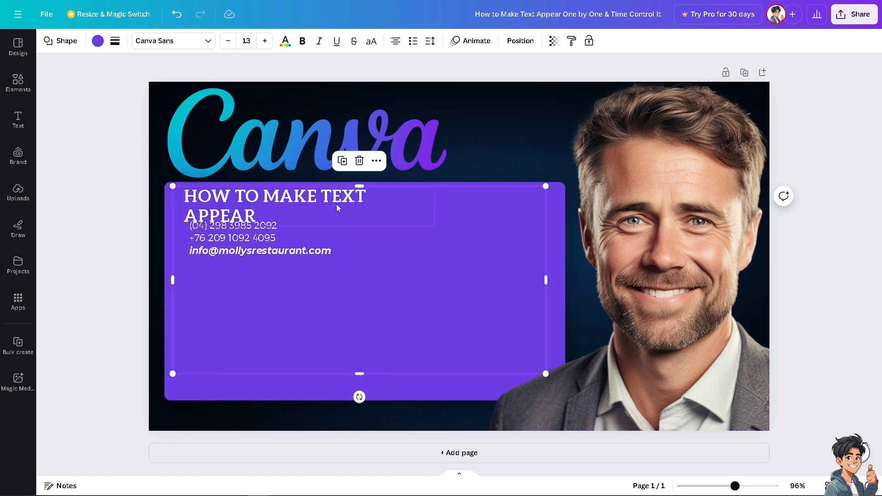
Step: Move the contact details block lower in the panel, and widen and scale the heading to one line at about size 30.8
click(336, 203)
drag(434, 206, 523, 206)
drag(255, 239, 255, 307)
click(317, 212)
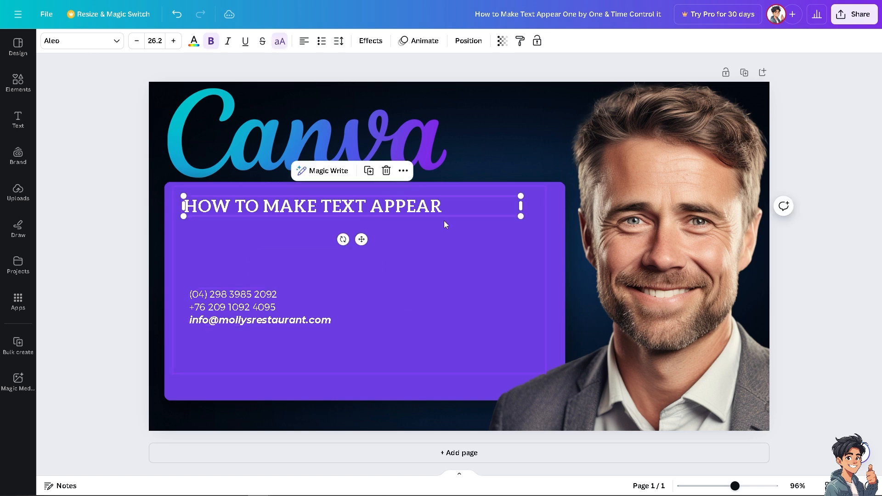
drag(519, 216, 579, 262)
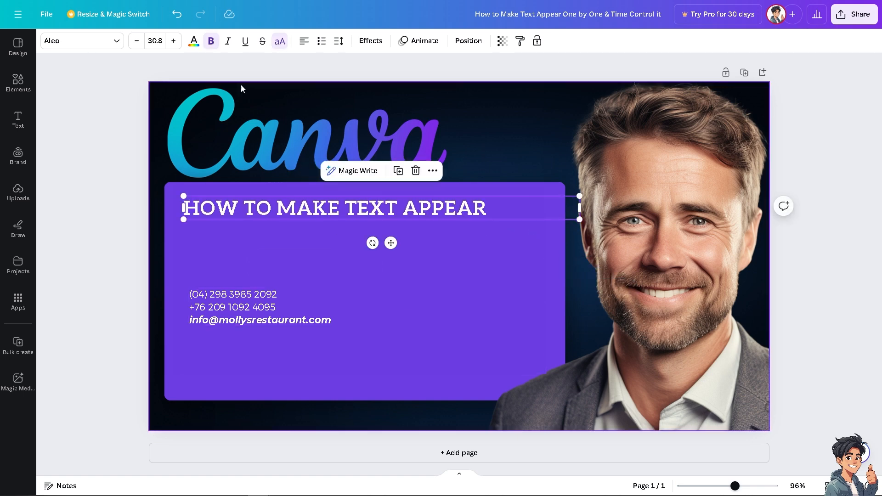
Step: Set the heading's font to Anton and its size to 80
click(81, 41)
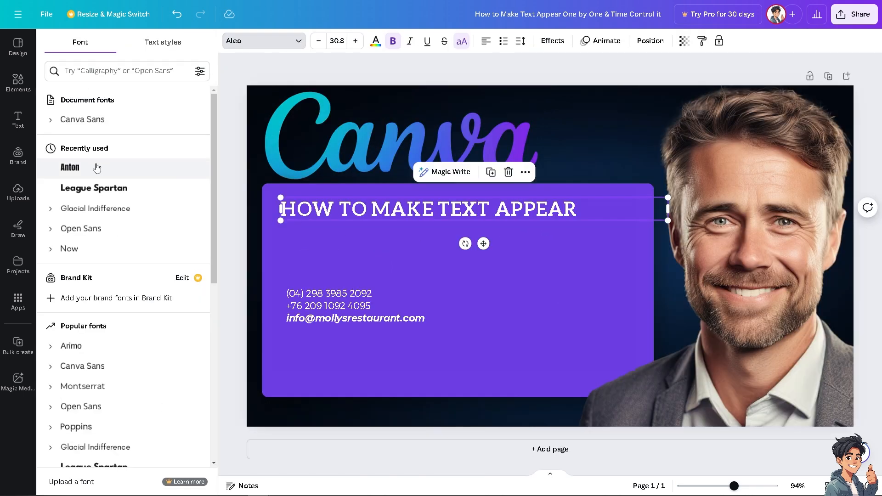
click(90, 338)
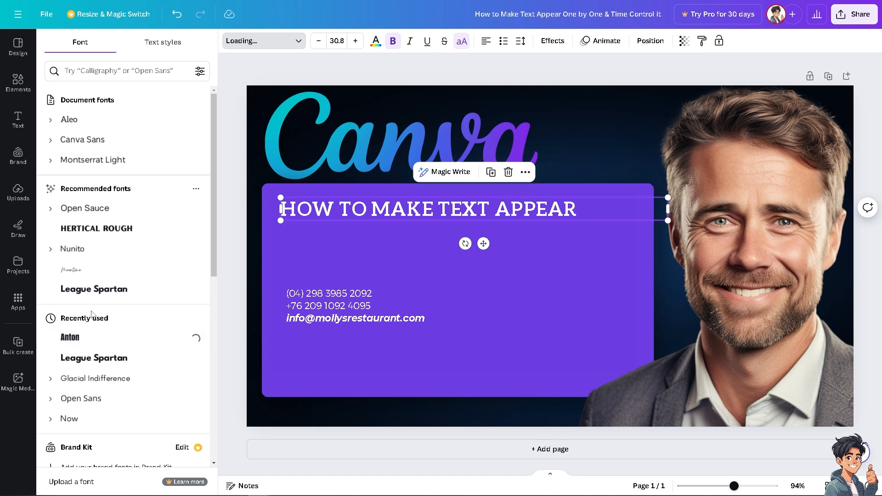
click(418, 211)
drag(551, 208, 272, 202)
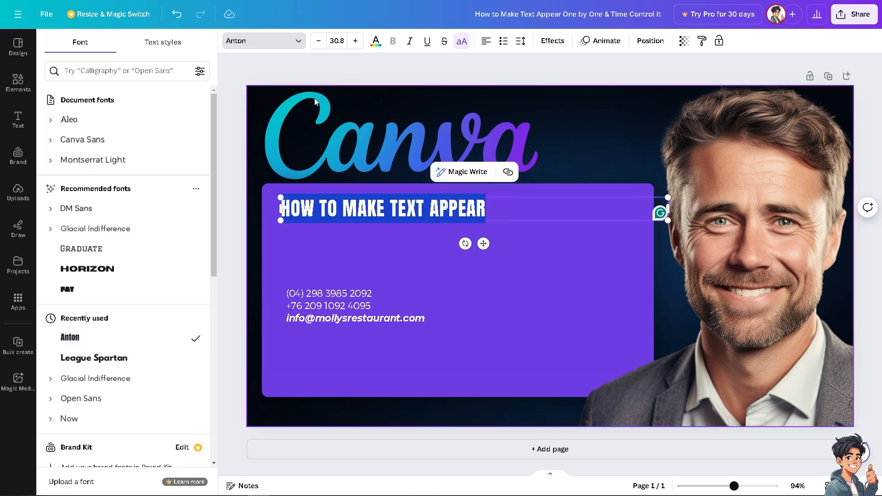
click(338, 41)
text(80)
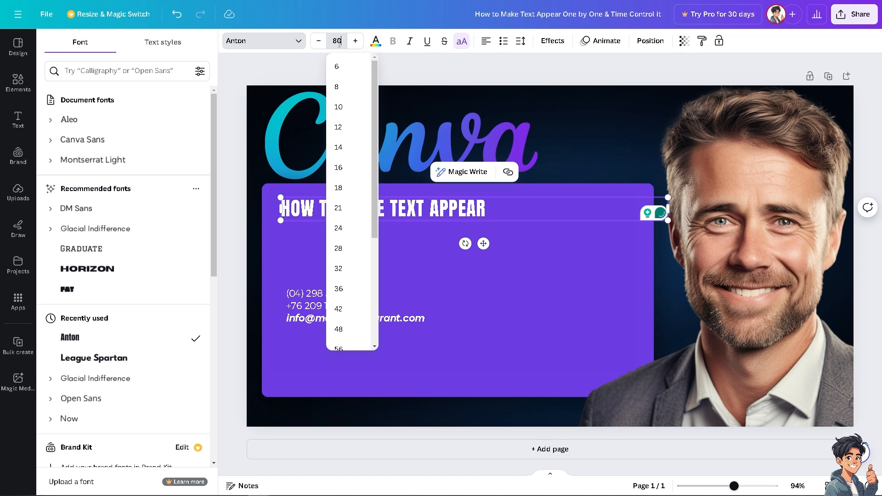
key(Return)
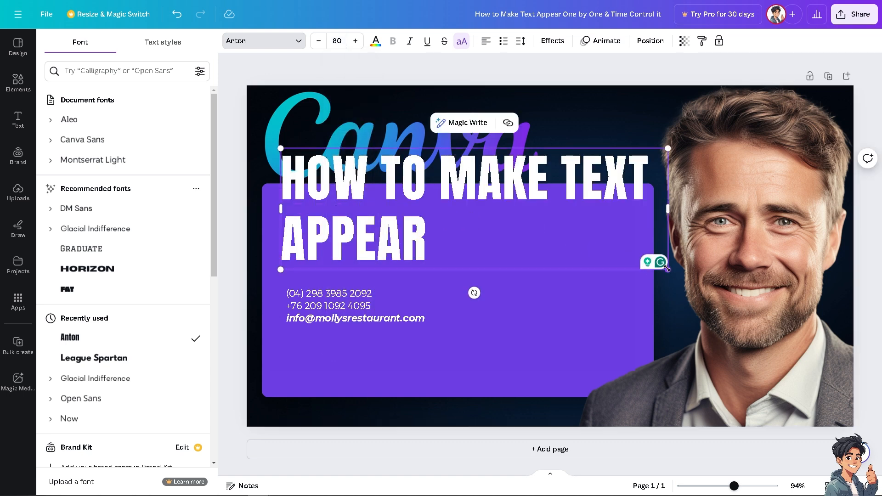
Step: Scale the heading down to about size 49.9 on one line and move it just inside the purple panel's upper edge
drag(668, 270, 522, 217)
drag(523, 184, 625, 187)
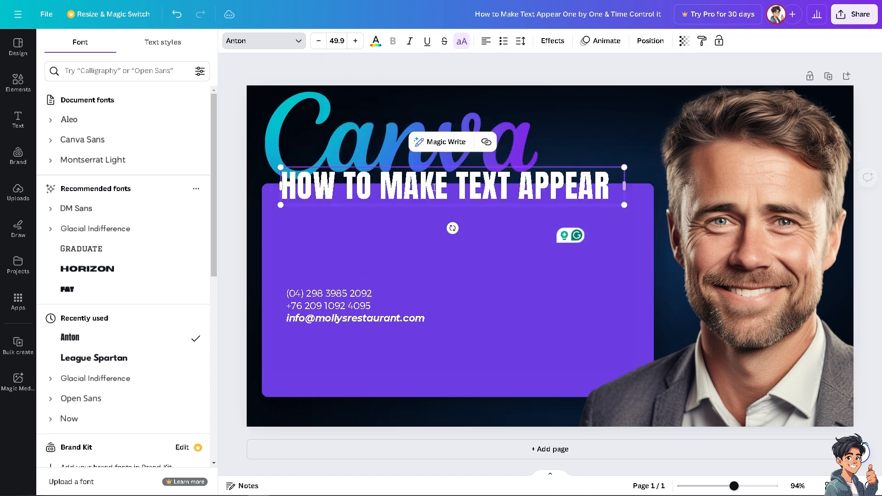
click(260, 164)
drag(372, 186, 372, 213)
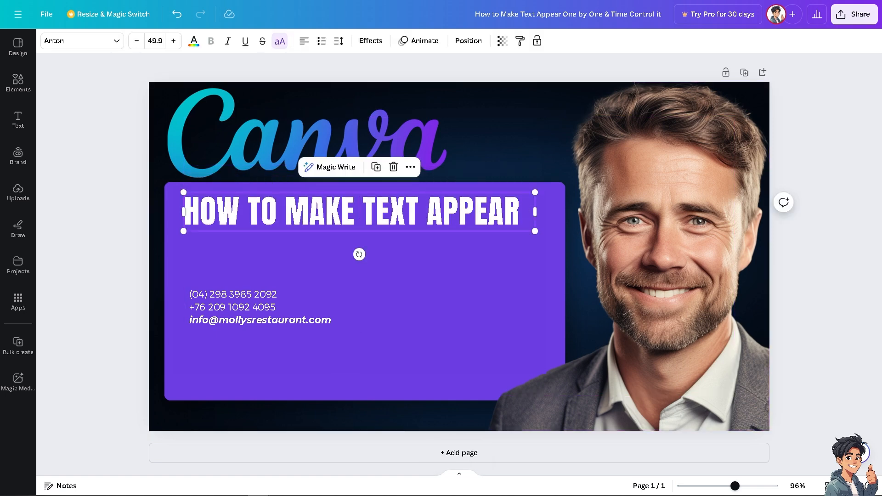
Step: Change the heading's text color to bright red #ff3131
click(195, 42)
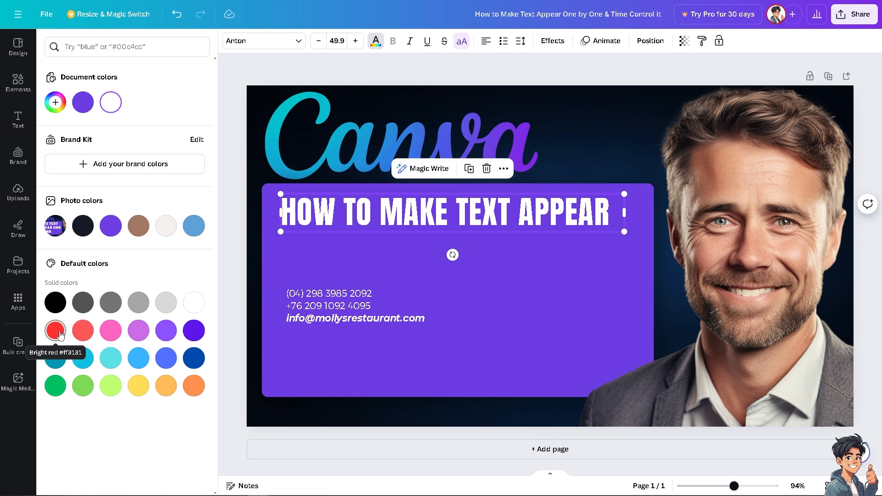
click(60, 333)
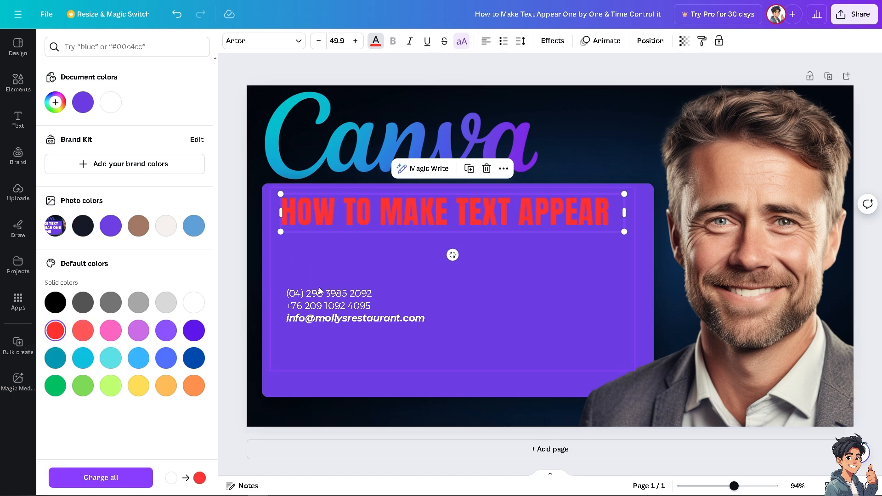
Step: Move the contact details block slightly up and right and replace its text with One by One
click(329, 303)
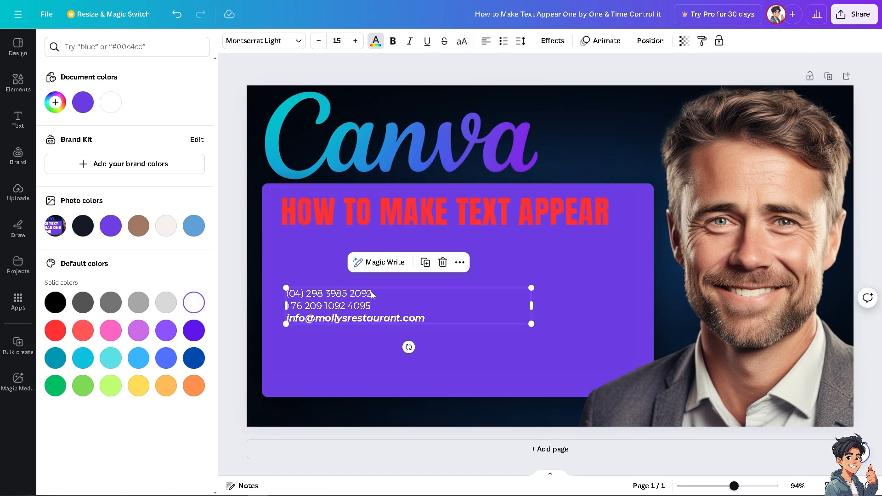
drag(373, 295, 385, 281)
double_click(409, 294)
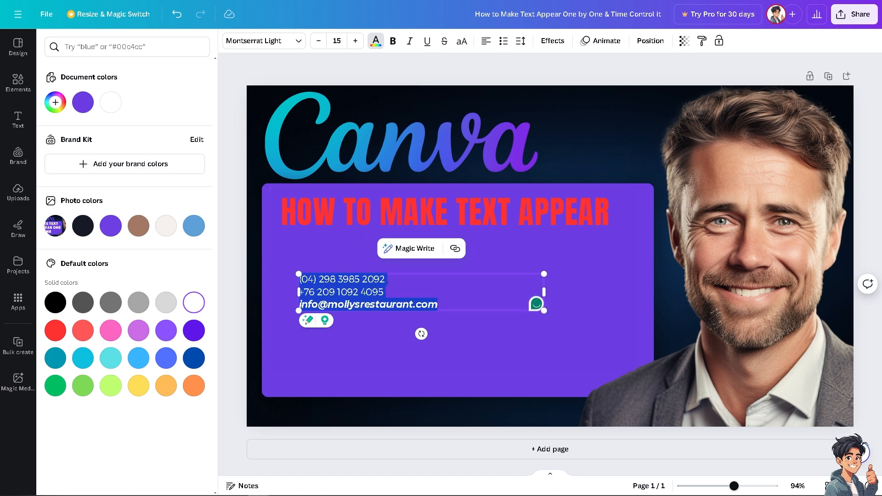
key(Escape)
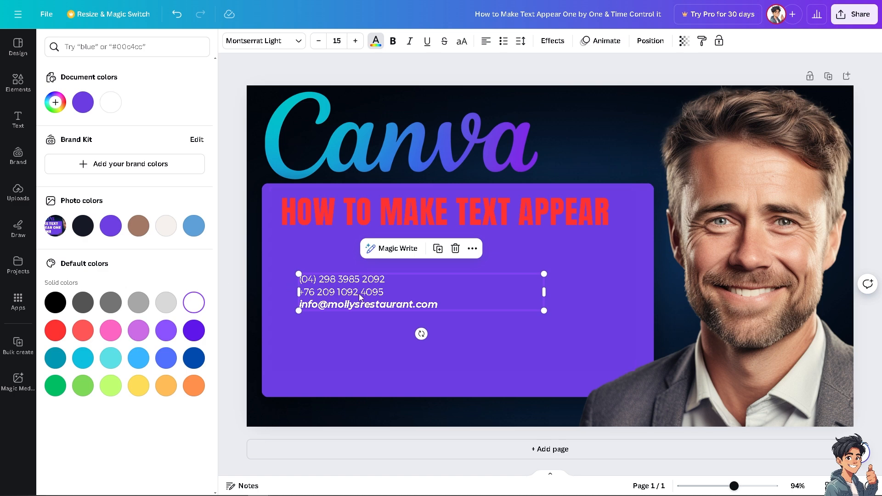
double_click(392, 290)
text(One by One)
Step: Set the One by One text's font size to 100
drag(393, 290, 283, 294)
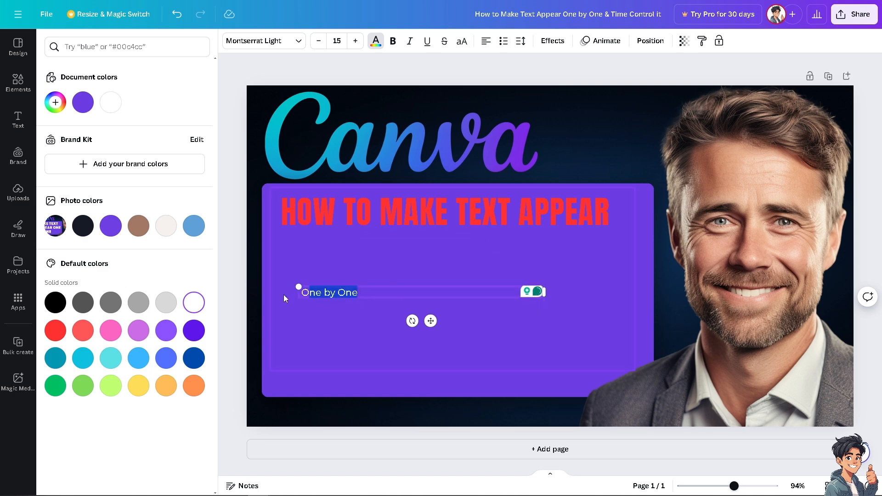
click(299, 42)
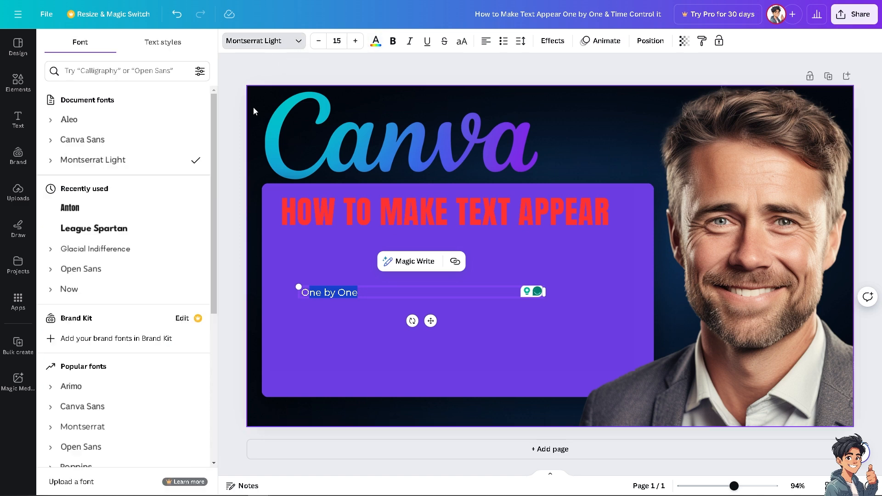
click(355, 41)
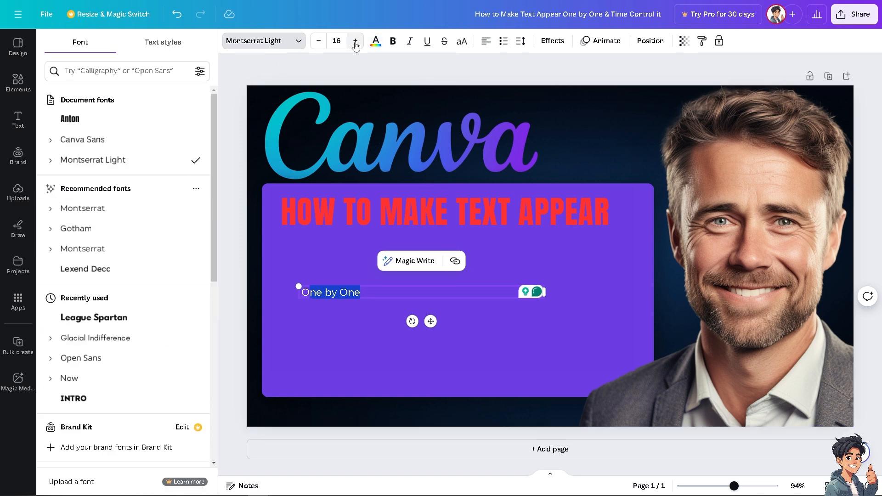
click(355, 41)
click(341, 40)
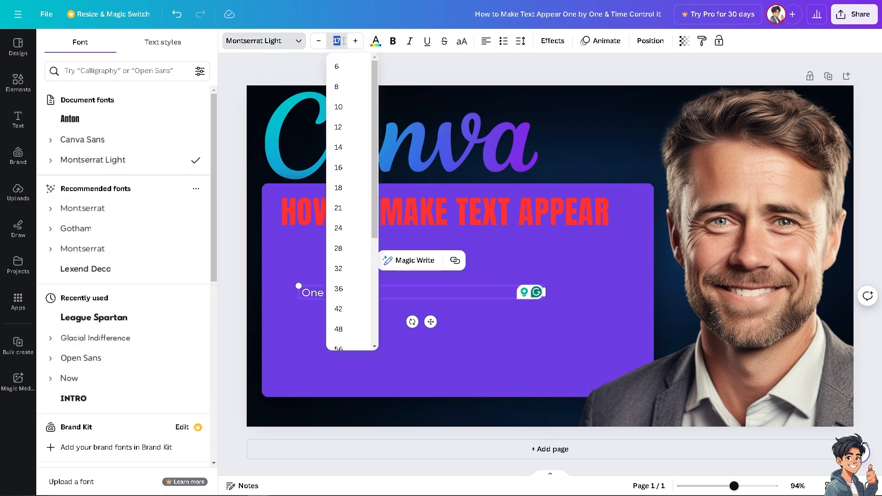
text(100)
key(Return)
Step: Fit One by One on a single line at about size 59.9 and place it directly below the red heading
drag(544, 292, 712, 293)
drag(712, 330, 546, 299)
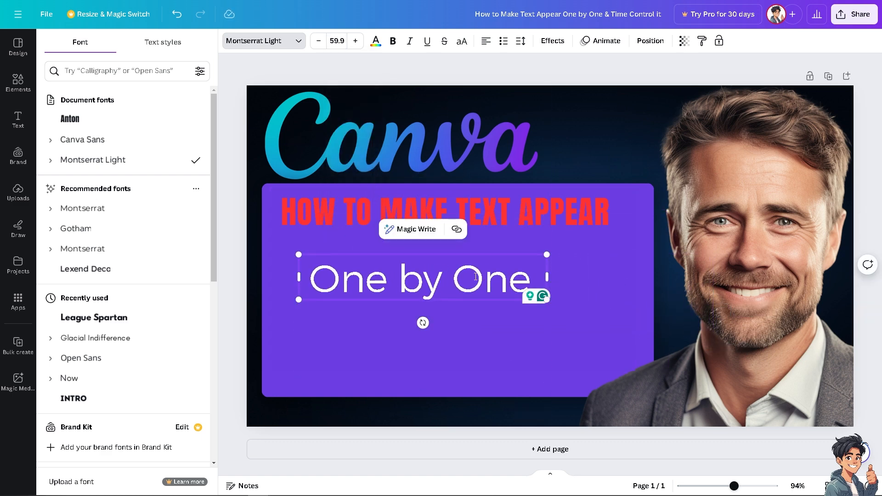
click(253, 120)
drag(363, 282, 378, 262)
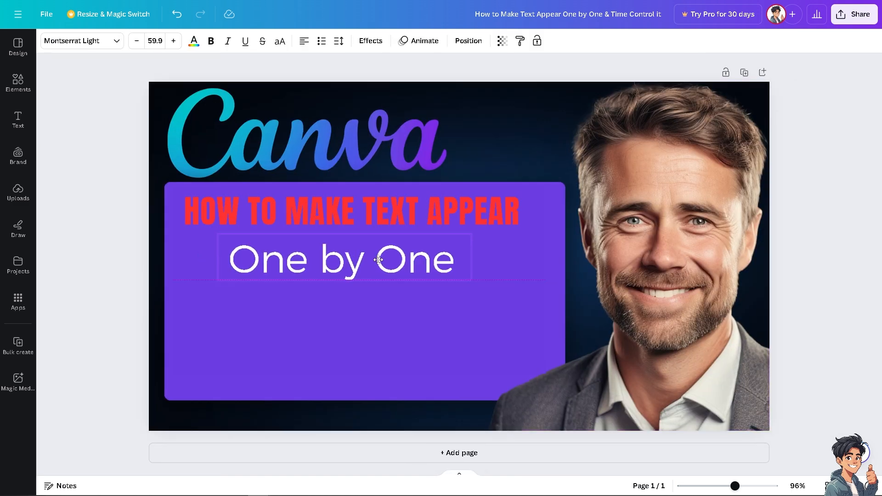
Step: Change the One by One text's color to the light lime green solid color
click(194, 41)
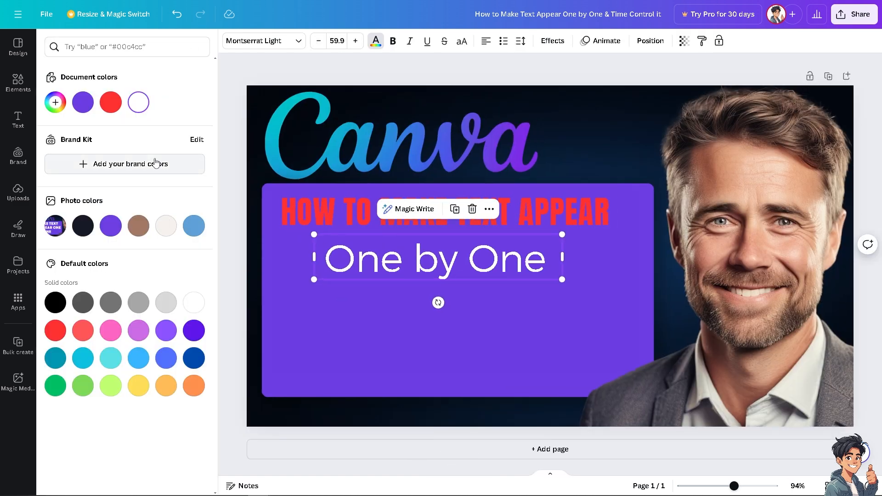
click(111, 330)
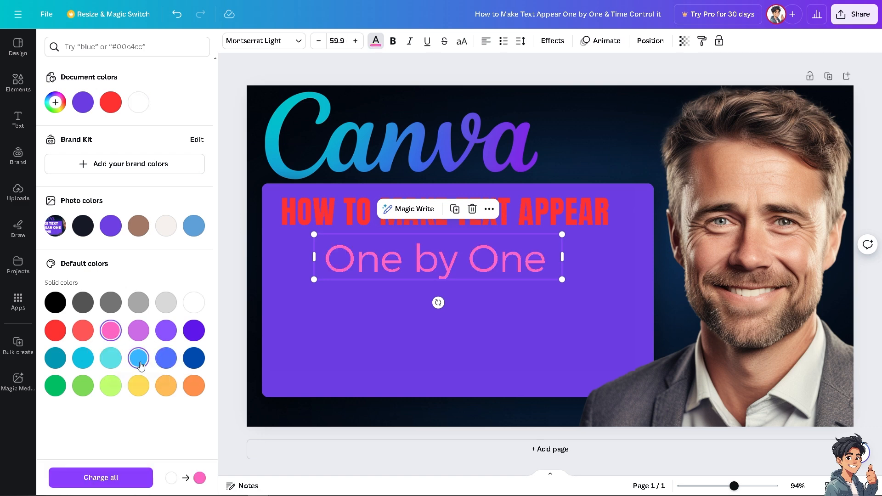
click(138, 360)
click(120, 389)
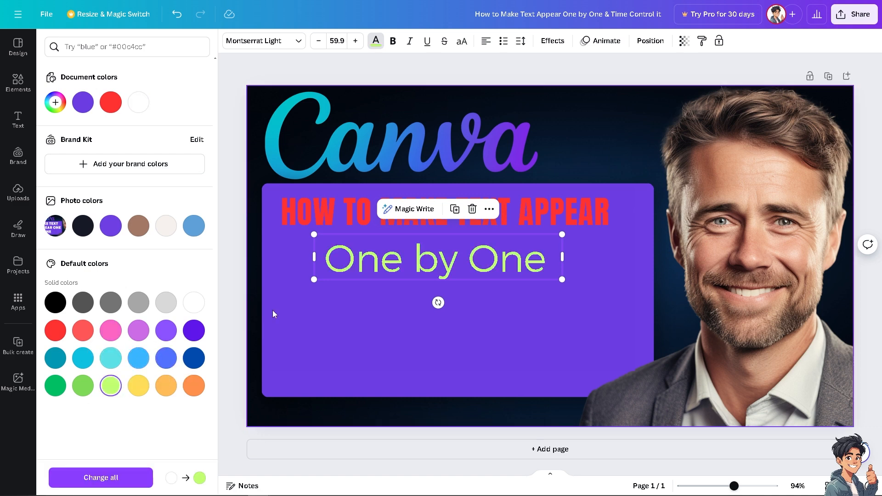
click(254, 259)
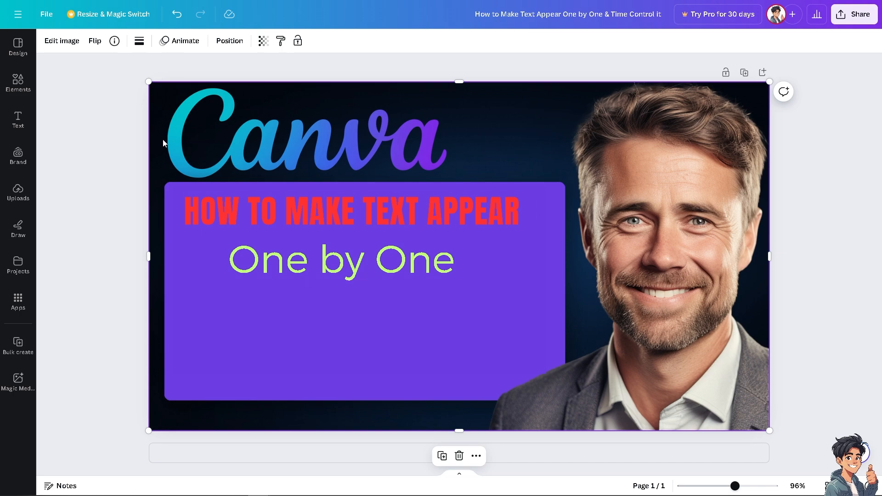
Step: Add the Five Tips for Great Skin font combination to the design
click(20, 124)
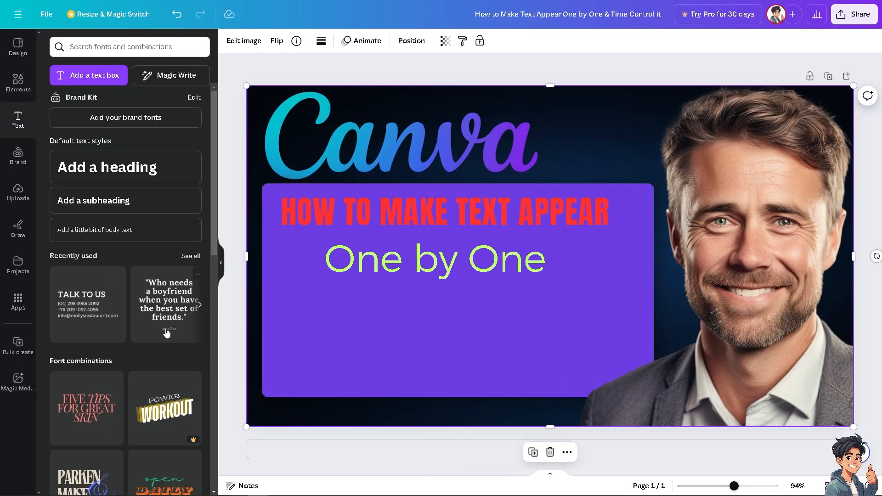
click(178, 414)
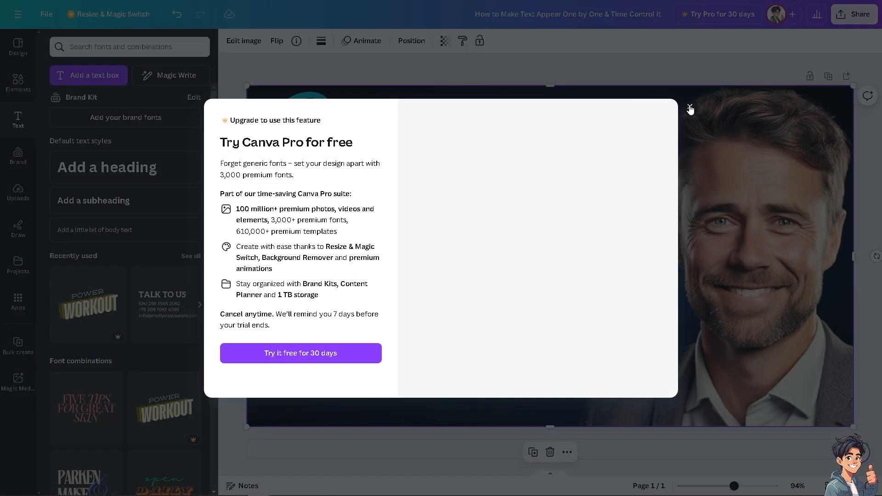
click(688, 107)
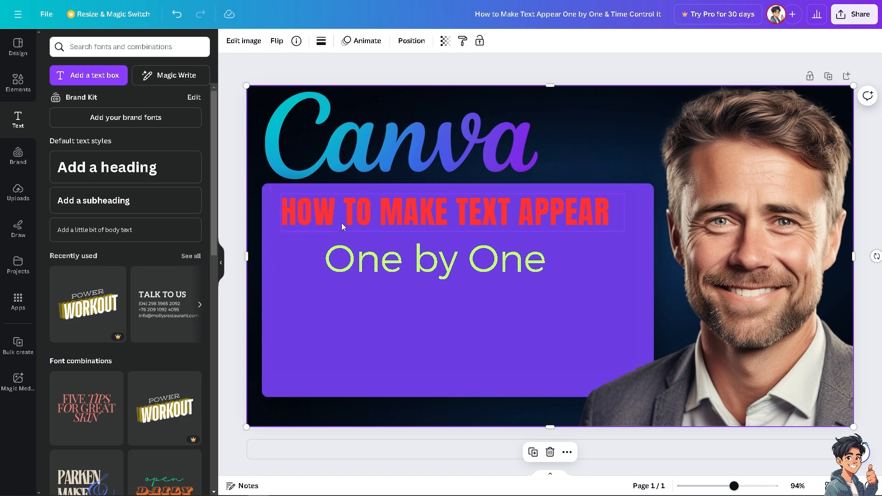
click(98, 406)
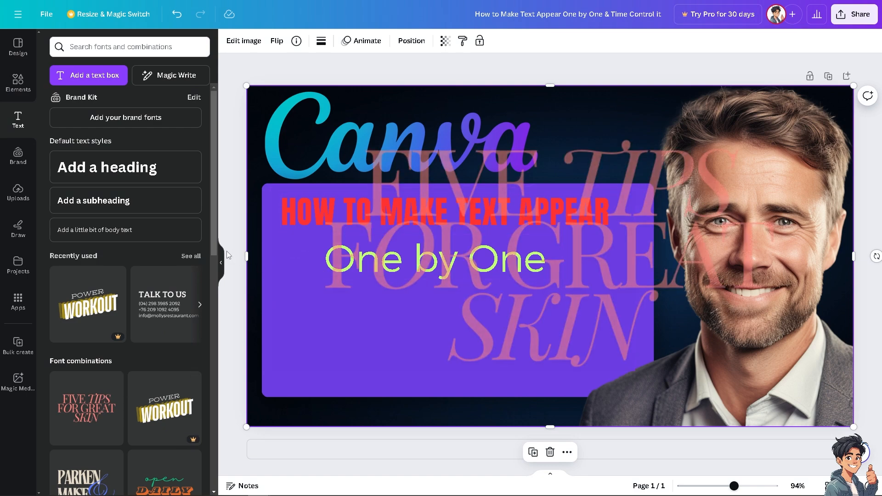
click(221, 262)
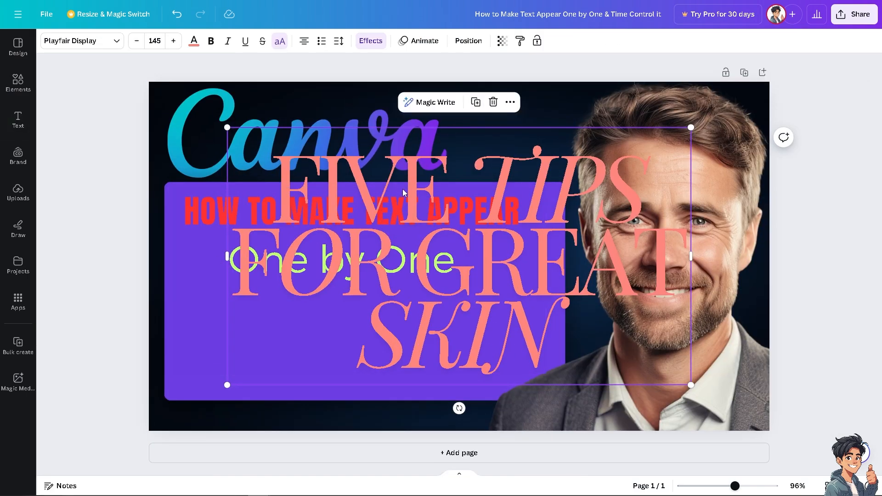
Step: Replace the Five Tips for Great Skin wording with & Time Control It
double_click(404, 184)
key(ctrl+a)
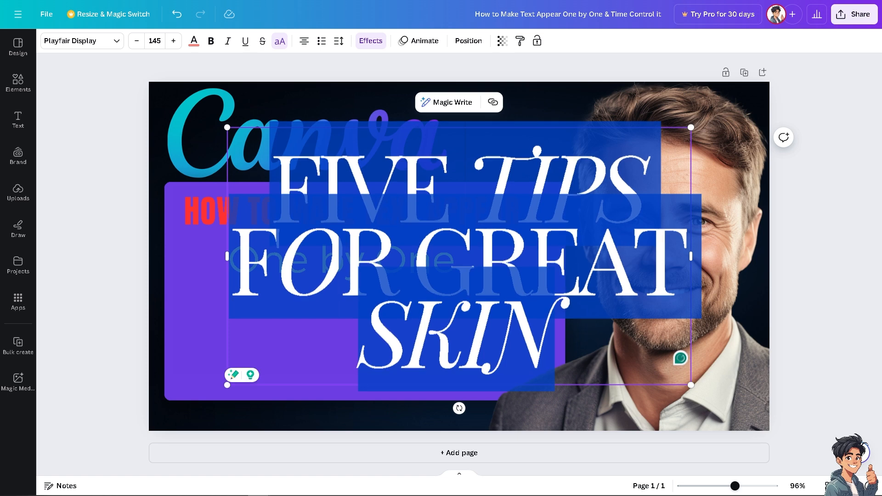
key(Escape)
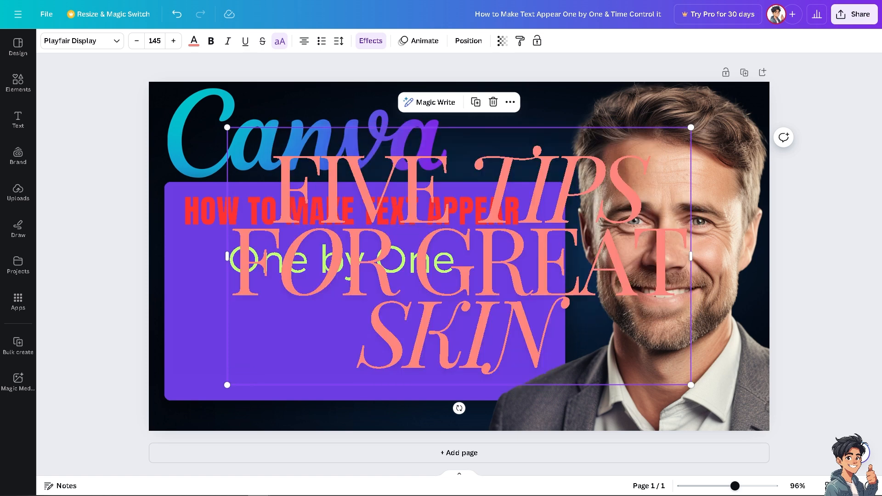
click(340, 239)
key(ctrl+a)
text(& TIME CONTROL IT)
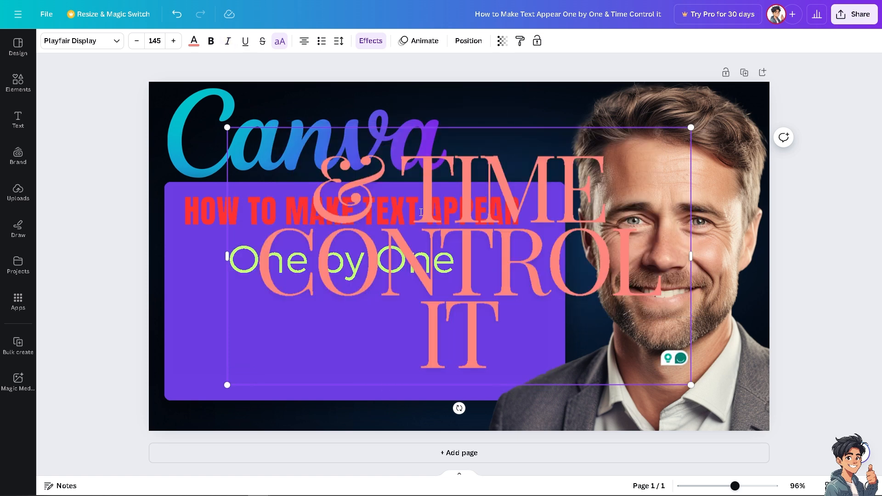
Step: Set the & Time Control It text's font size to 100
key(ctrl+a)
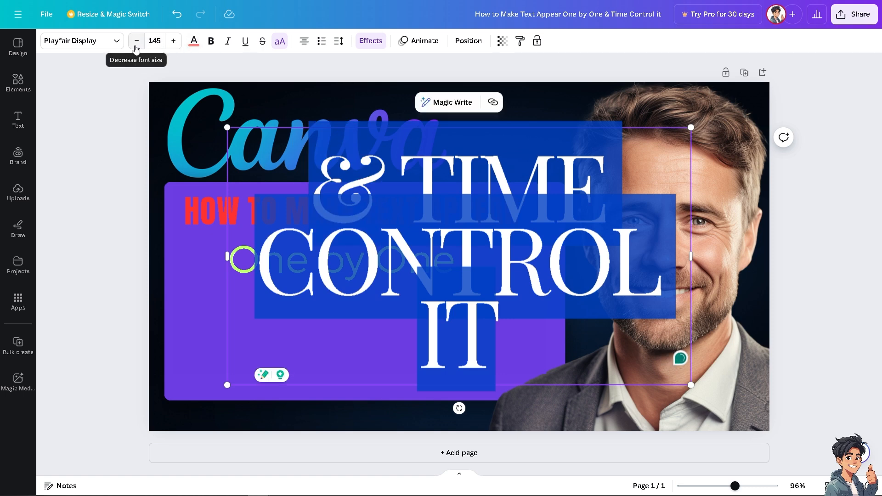
click(148, 42)
text(10)
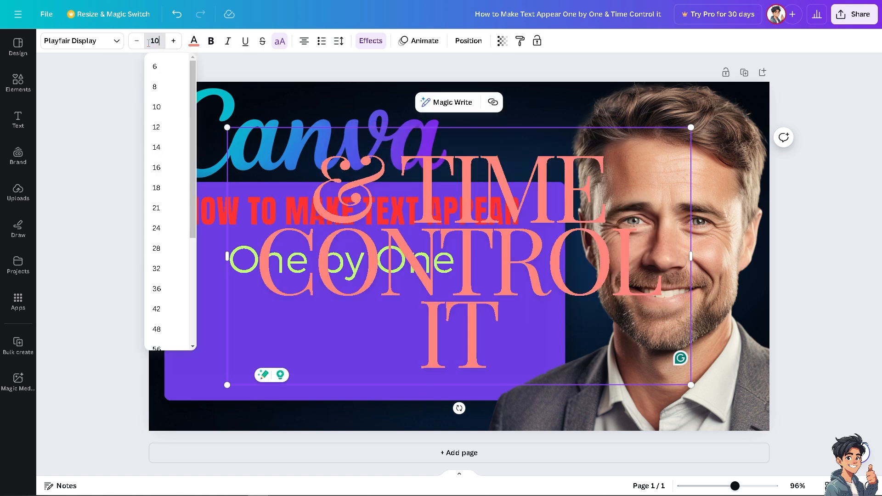
text(0)
key(Return)
Step: Scale & Time Control It down to about size 50 on two lines and place it below One by One
drag(691, 316, 443, 253)
click(82, 218)
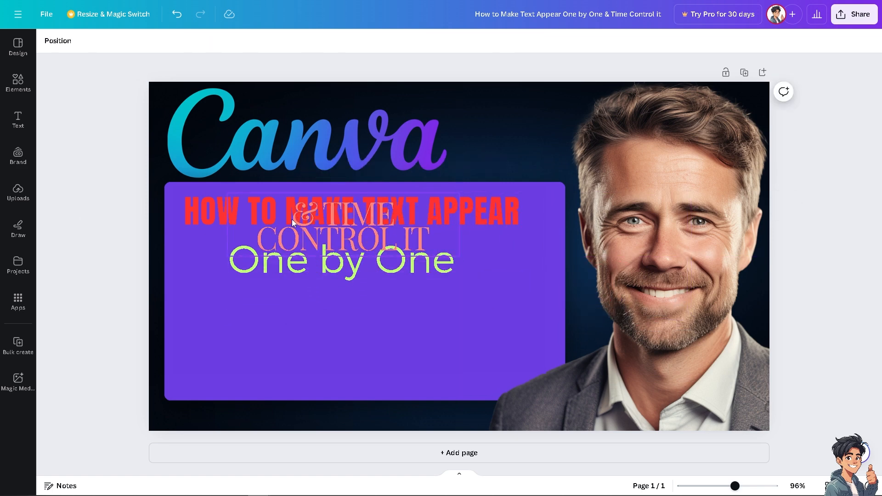
drag(291, 219, 291, 316)
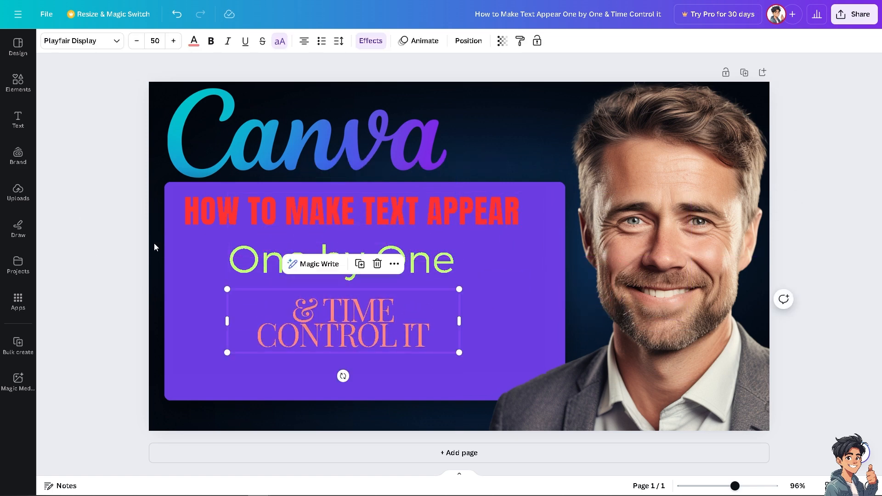
Step: Browse the text animations for the red How to Make Text Appear heading and apply Pop
click(354, 213)
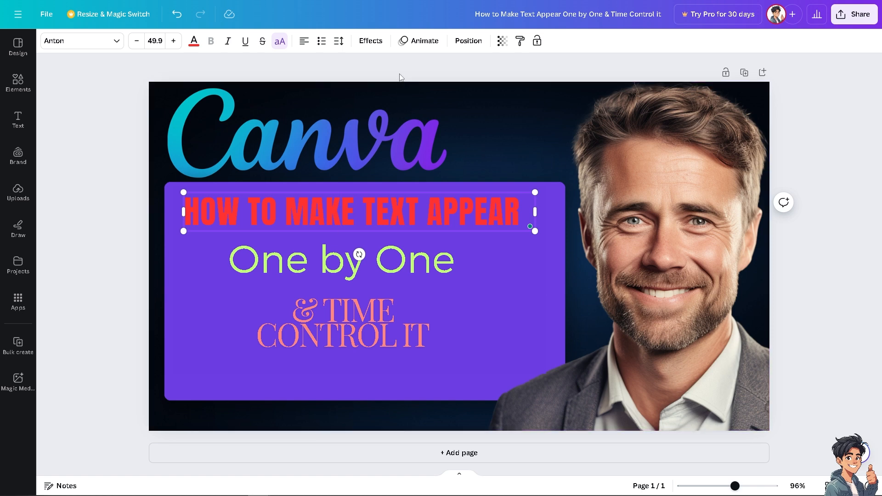
click(416, 42)
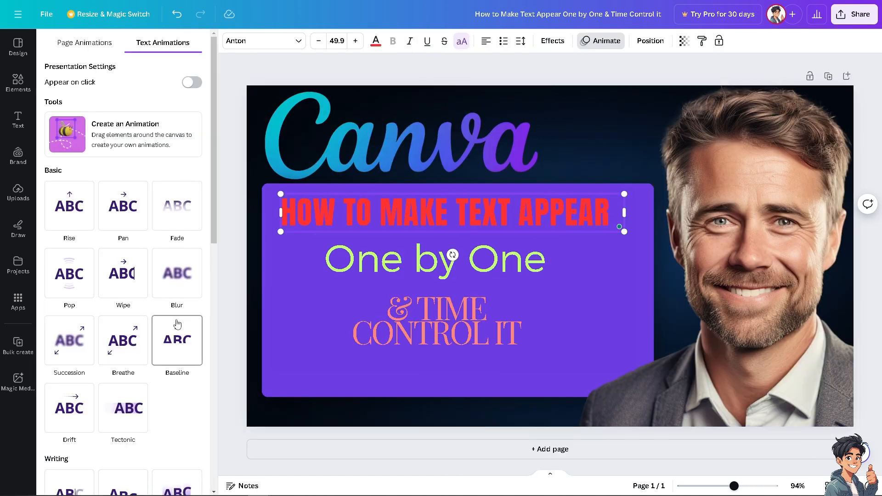
scroll(157, 324, down, 6)
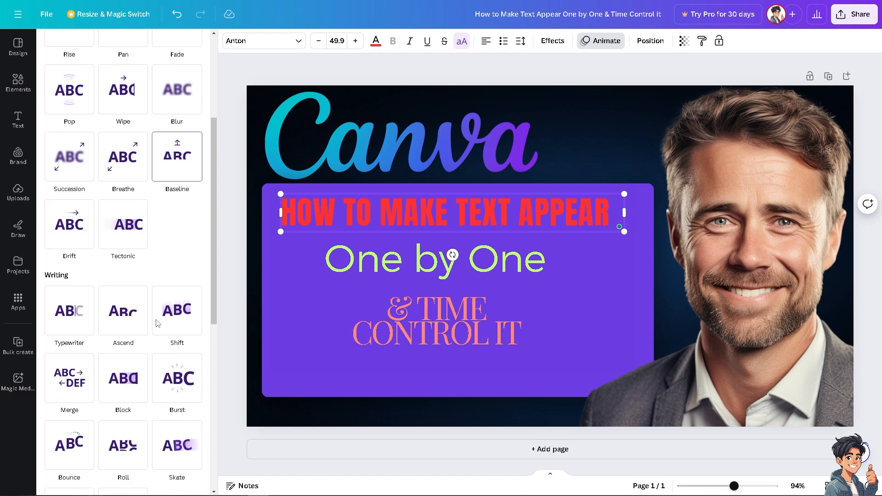
scroll(157, 324, down, 5)
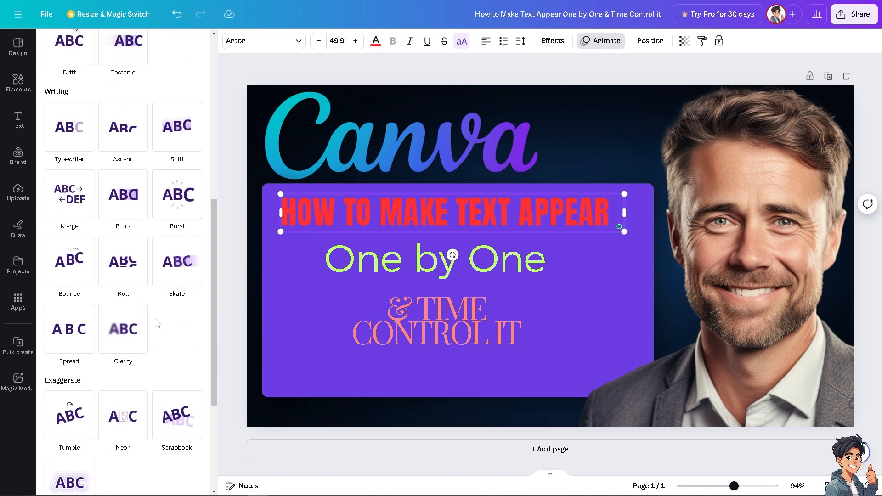
scroll(157, 324, down, 1)
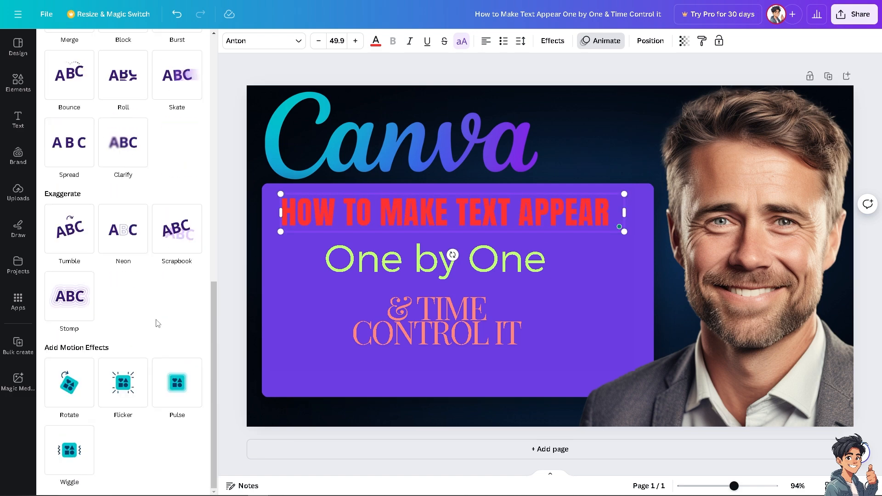
scroll(156, 324, up, 12)
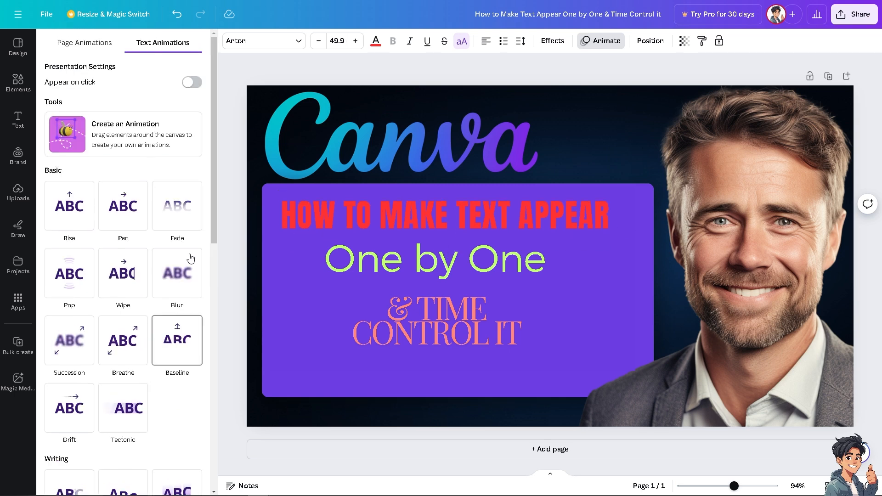
click(81, 271)
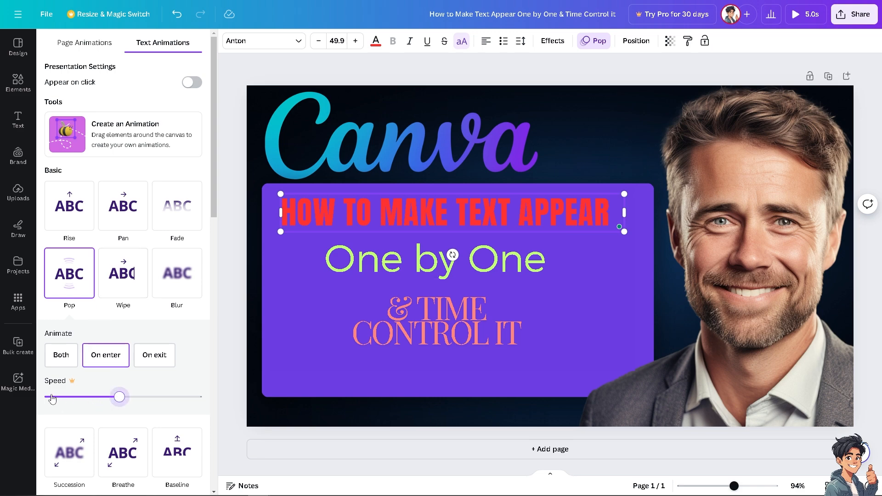
Step: Try to slow down the speed of the heading's Pop animation
click(79, 397)
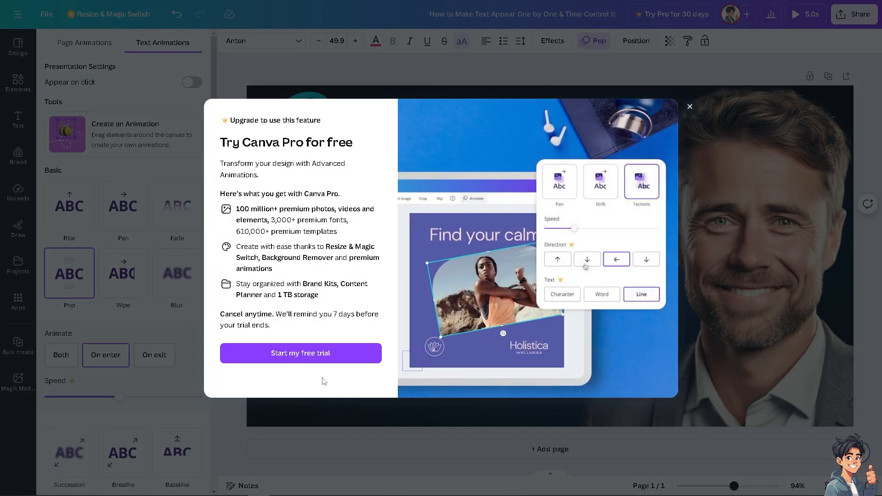
click(690, 108)
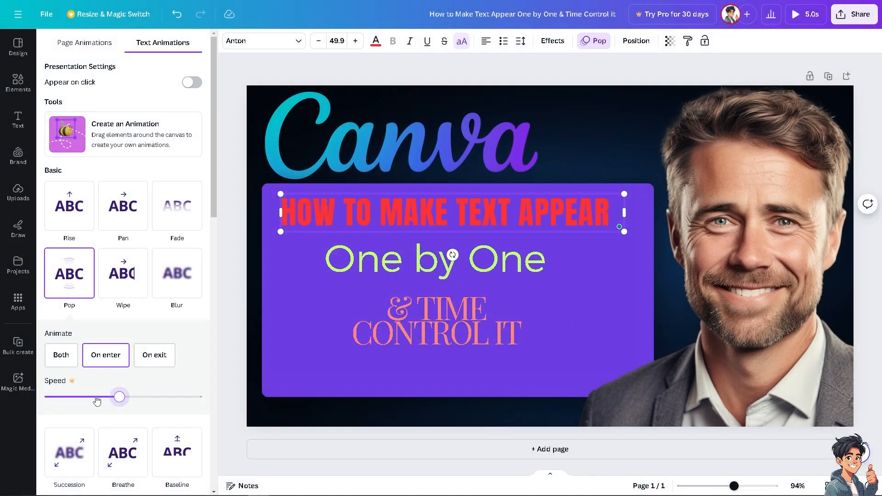
click(83, 398)
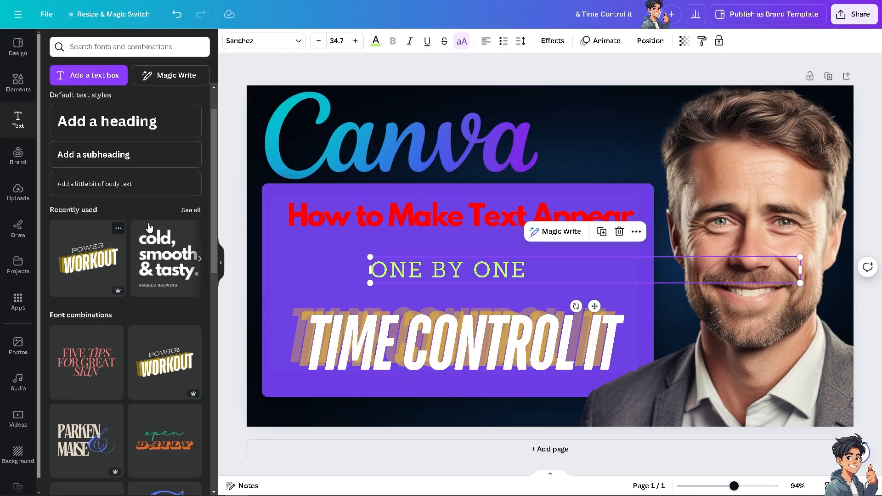
Step: Apply the Pop animation to the How to Make Text Appear heading and reduce its speed to the minimum
click(221, 262)
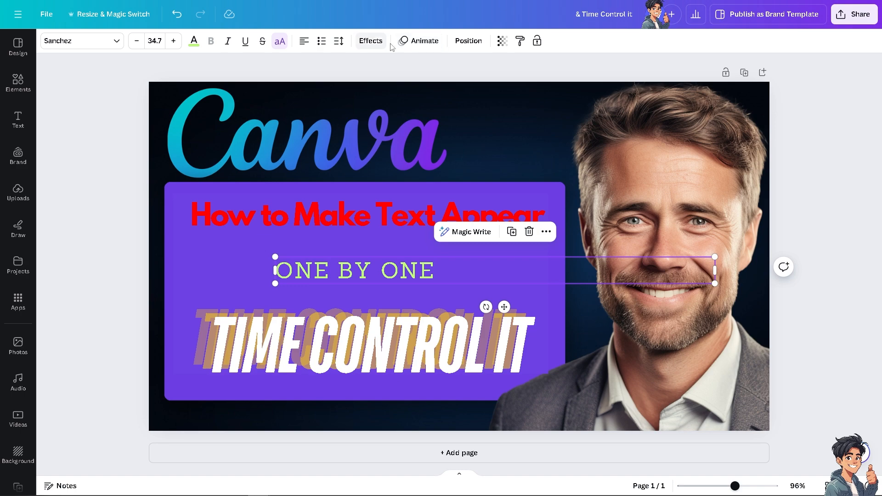
click(330, 222)
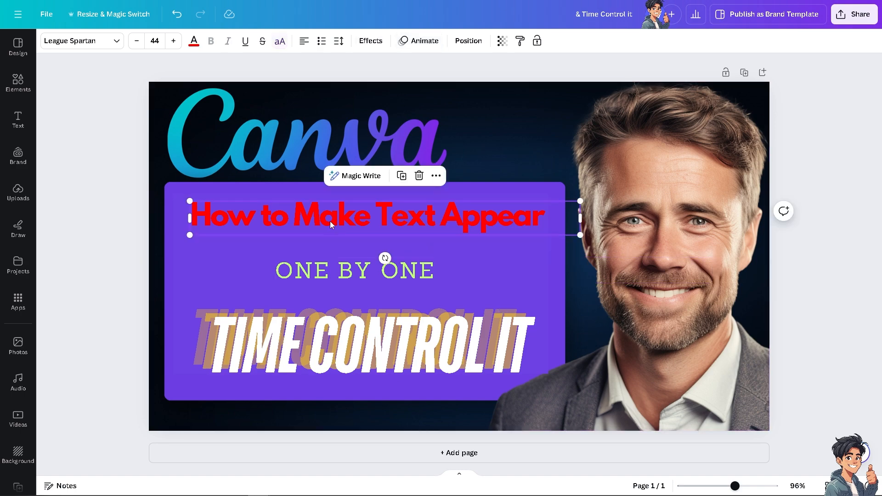
click(418, 41)
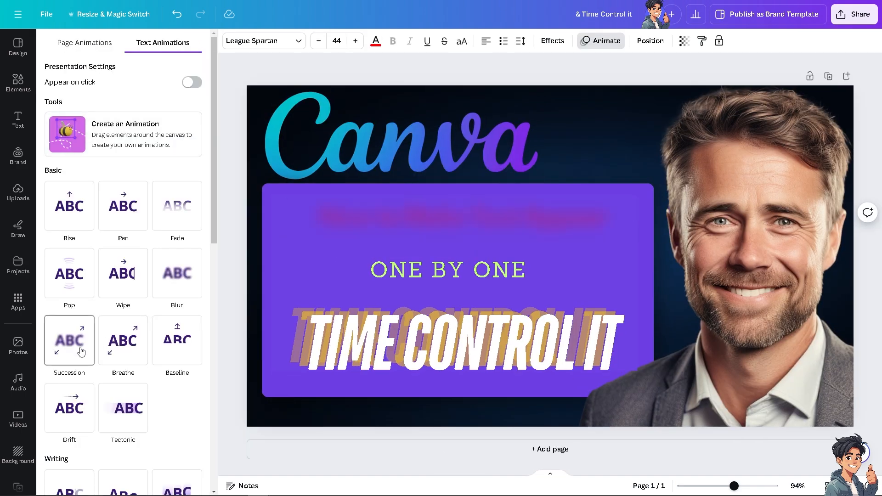
scroll(80, 395, down, 7)
scroll(85, 410, down, 5)
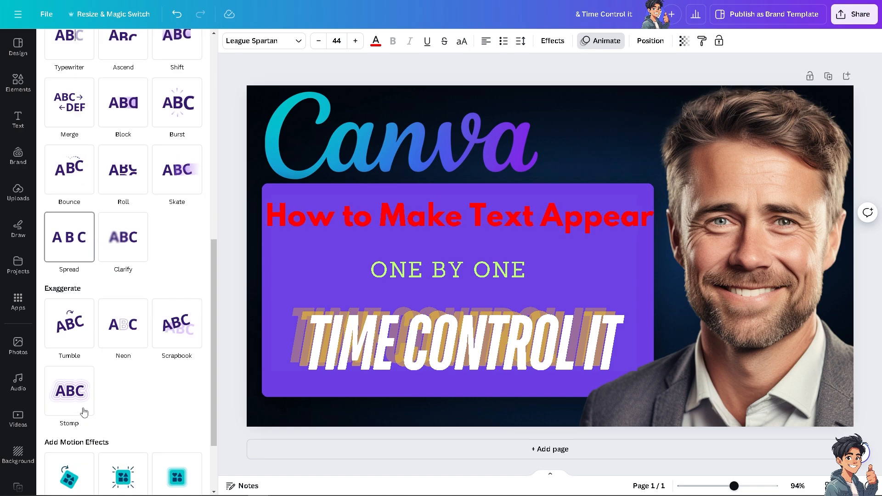
scroll(87, 313, up, 1)
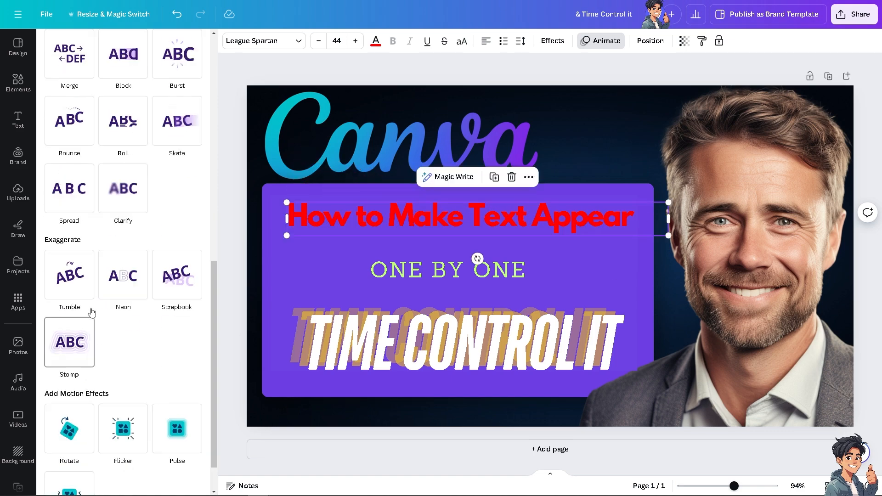
scroll(119, 285, up, 2)
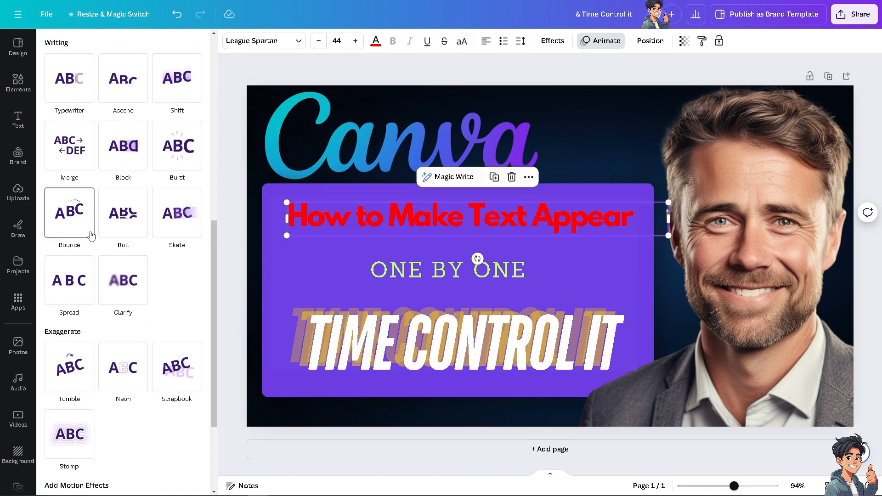
scroll(124, 235, up, 2)
scroll(154, 238, up, 3)
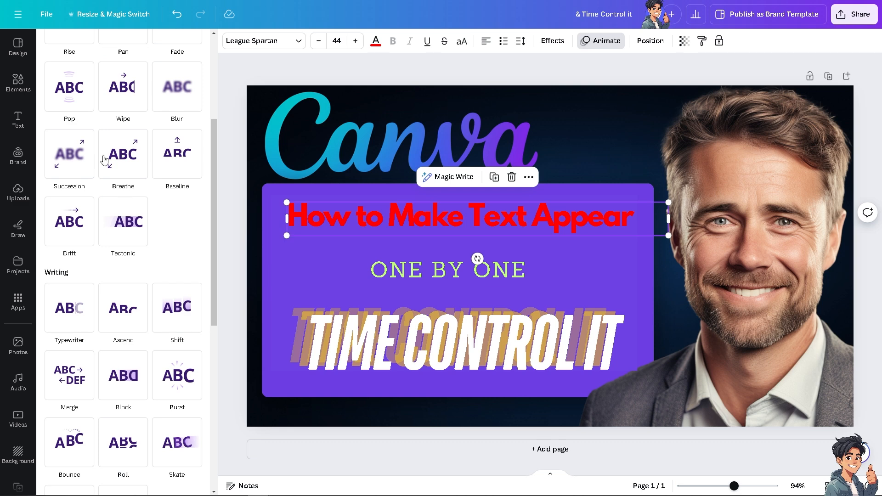
click(69, 85)
drag(79, 212, 50, 211)
Step: Apply the Pop animation to the One by One text and reduce its speed to the minimum
click(385, 270)
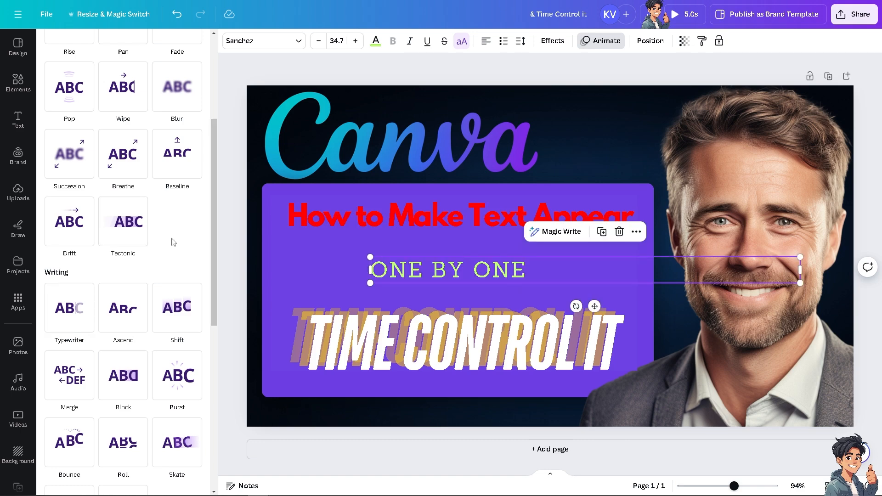
click(72, 91)
drag(74, 212, 50, 211)
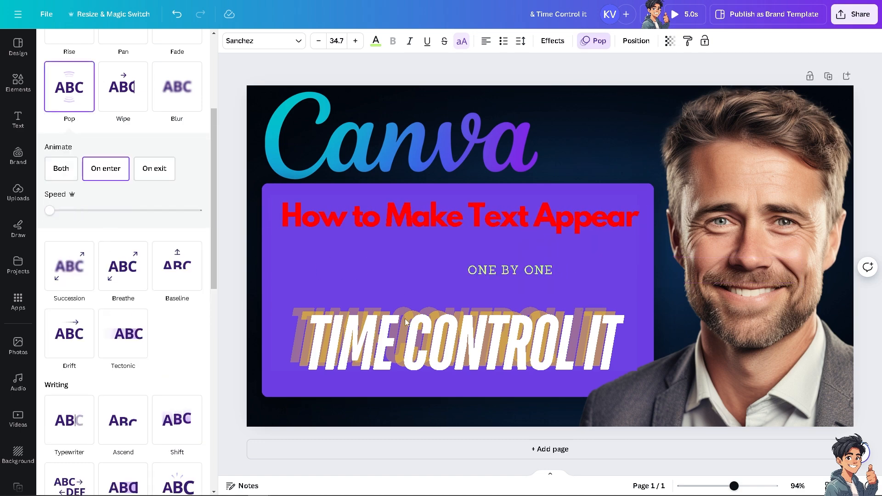
Step: Apply the Pop animation to the Time Control It text at minimum speed and preview the design
click(396, 334)
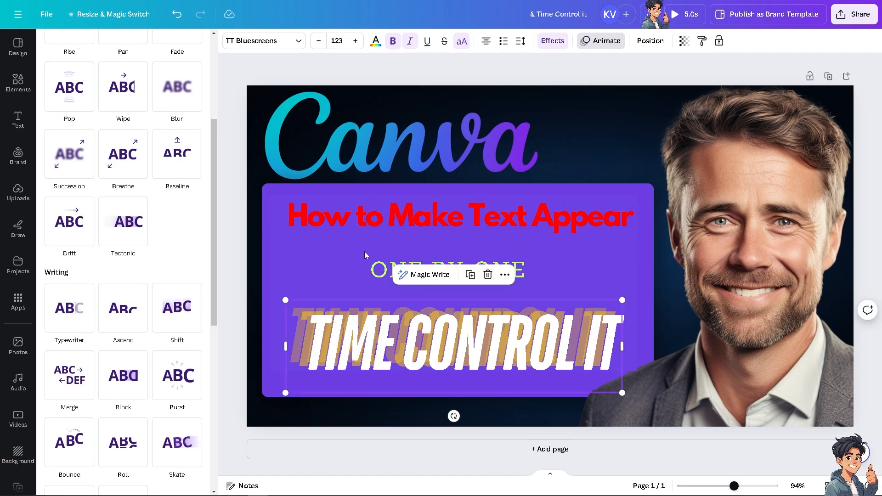
click(68, 100)
drag(83, 211, 49, 211)
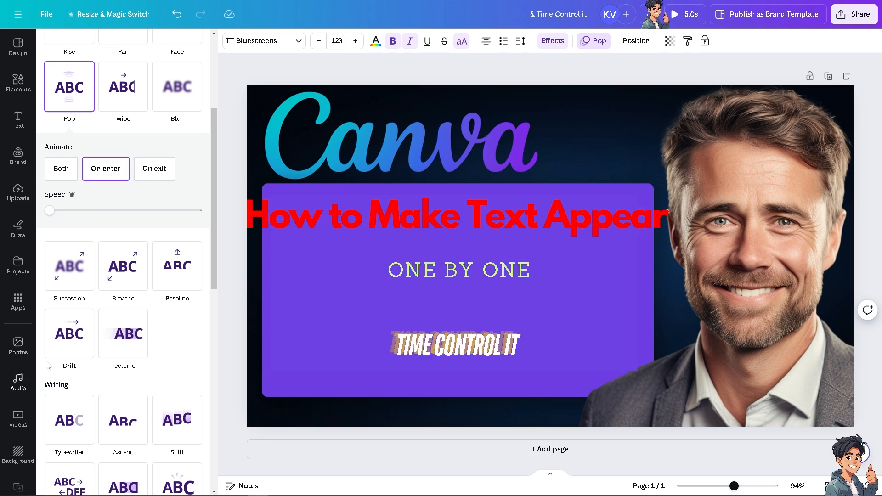
click(683, 18)
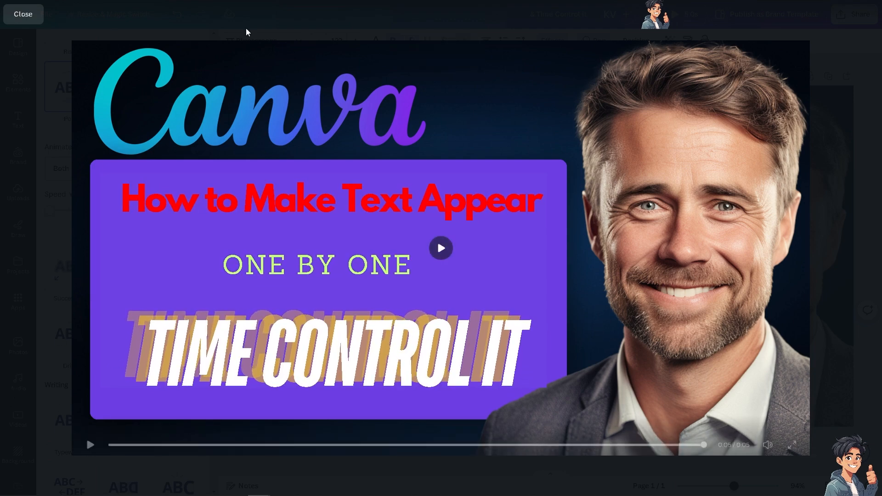
click(27, 15)
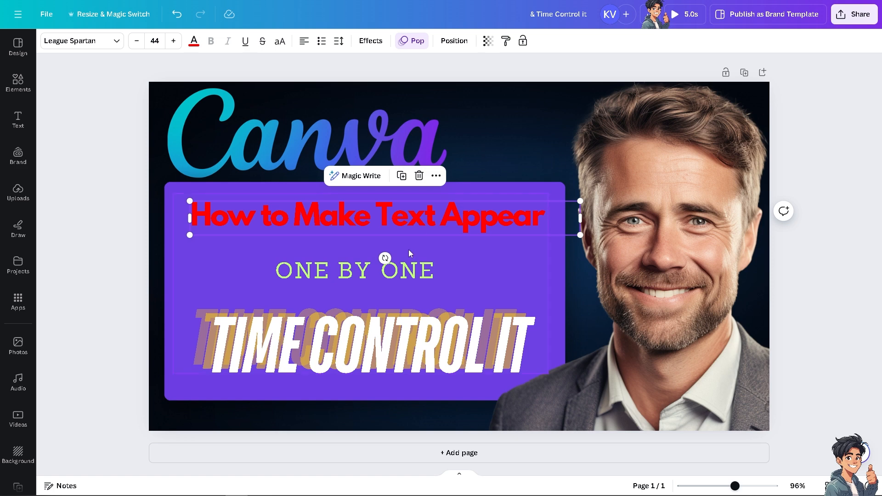
Step: Show the timing of the One by One text on the page timeline
click(436, 178)
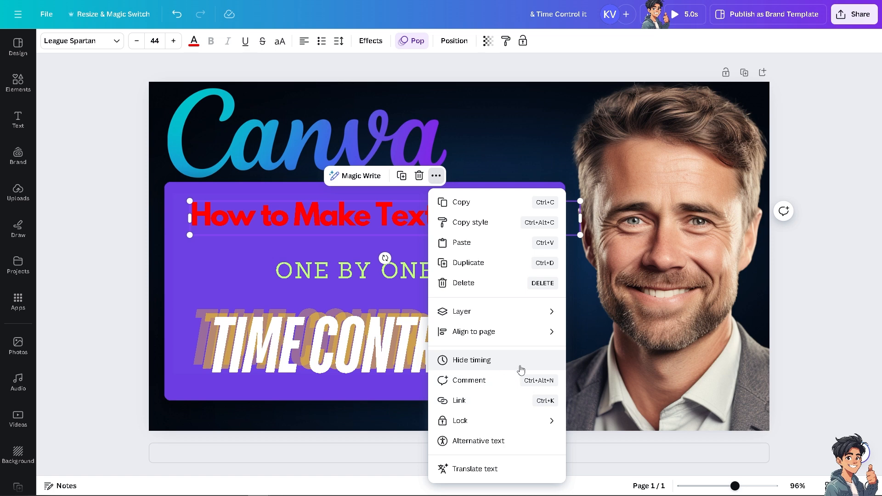
mouse_move(490, 313)
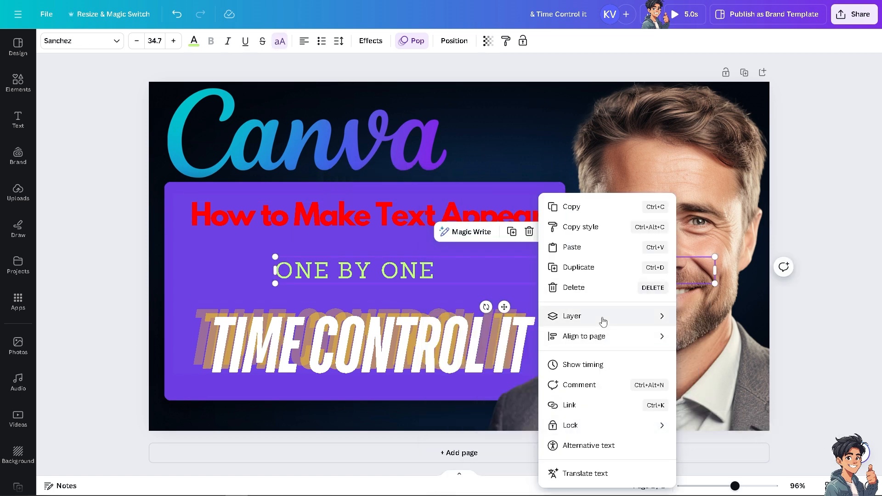
click(580, 365)
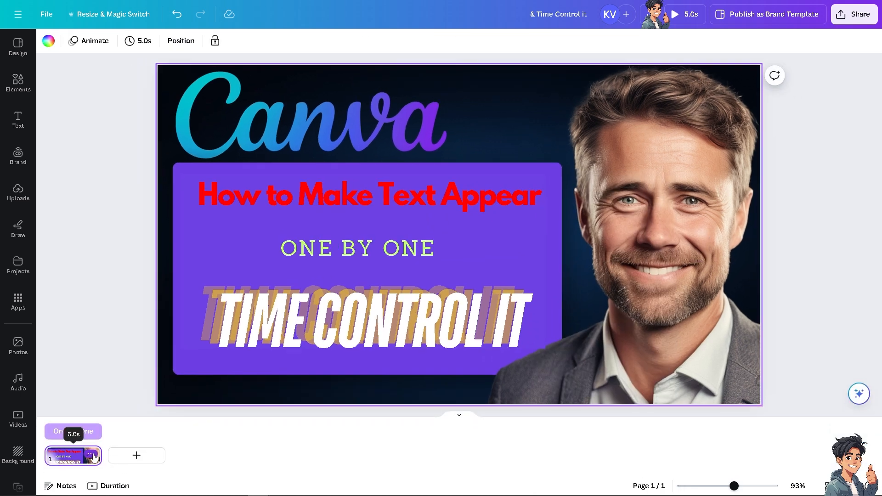
Step: Set the page's timing to 23 seconds
click(92, 455)
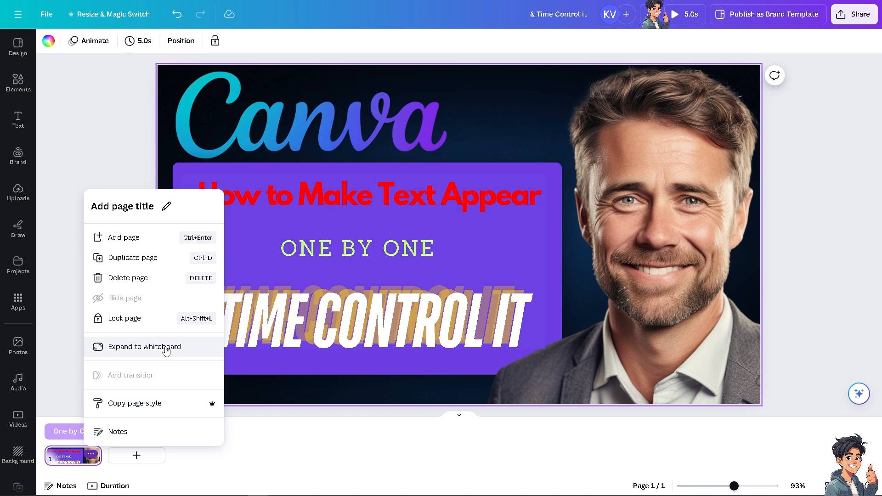
click(74, 459)
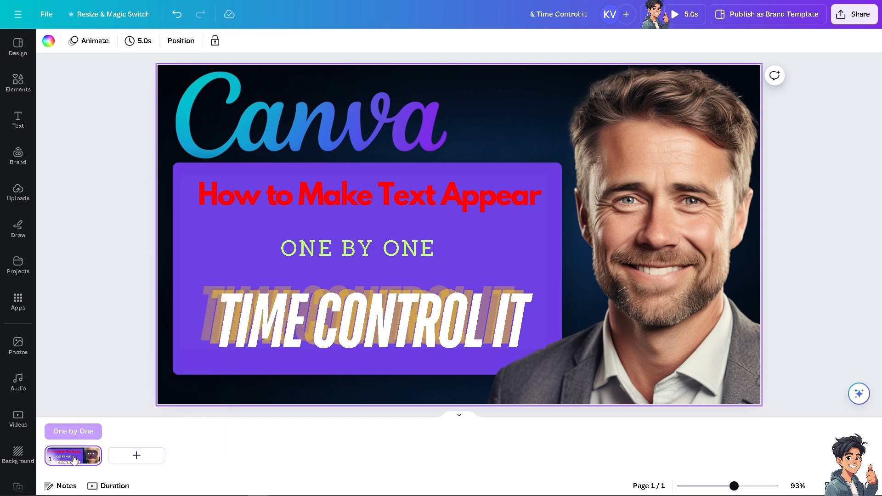
click(137, 40)
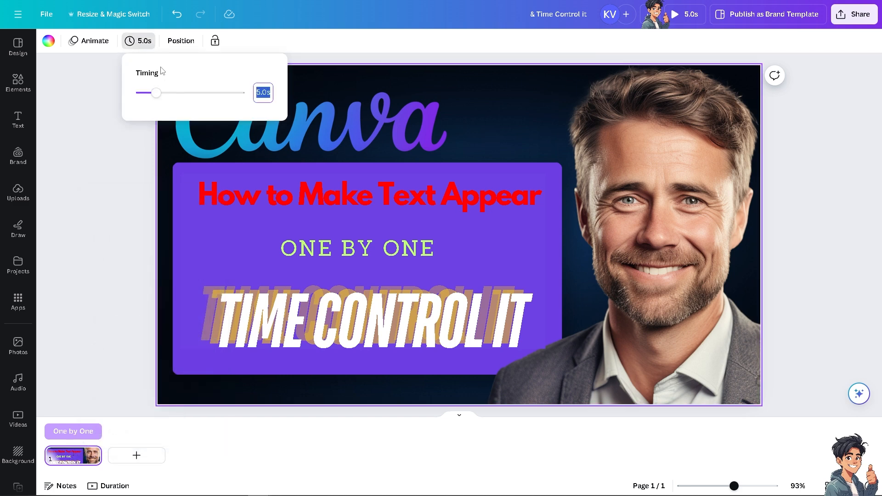
drag(157, 96, 217, 94)
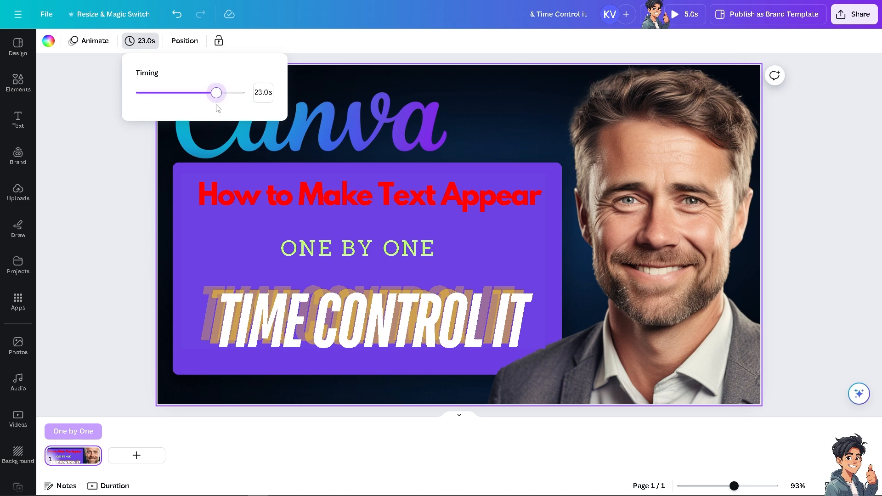
click(153, 438)
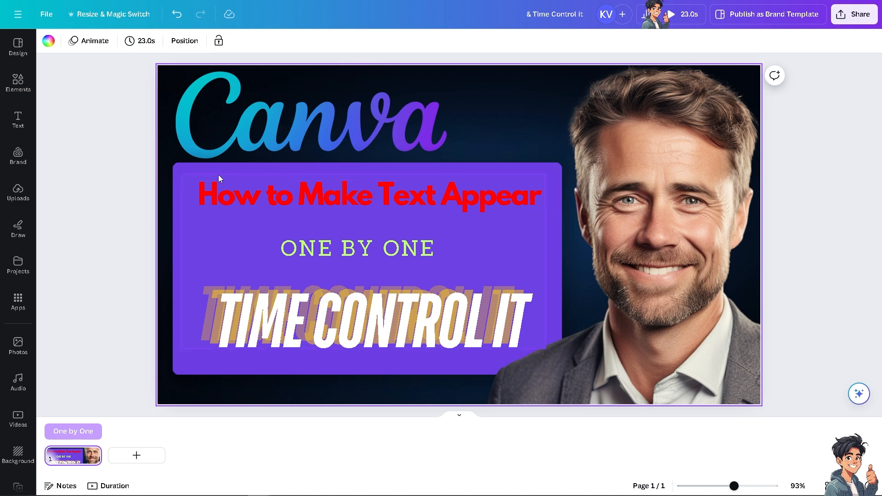
Step: Inspect the timing tracks of the heading and One by One text, along with the latter's layer options
click(257, 191)
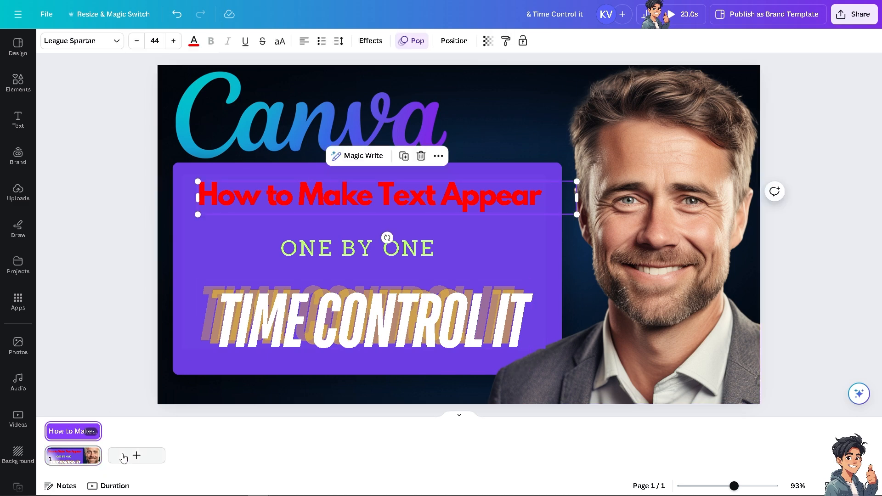
click(327, 252)
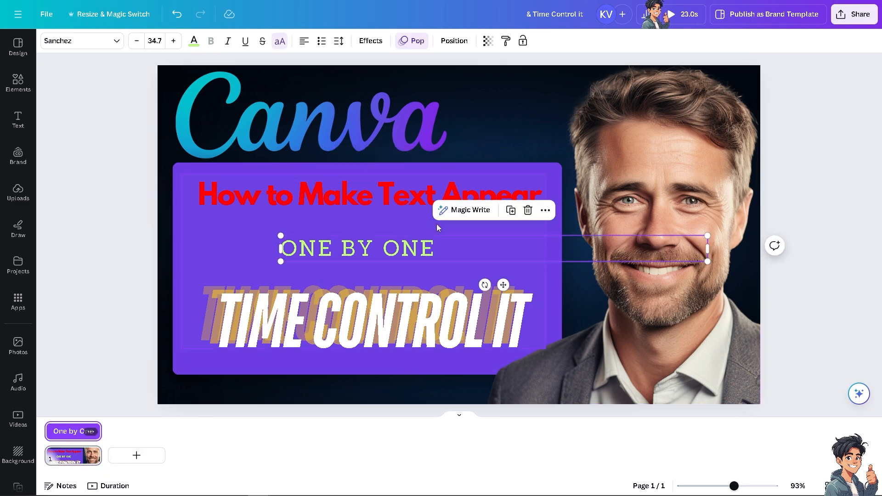
click(545, 210)
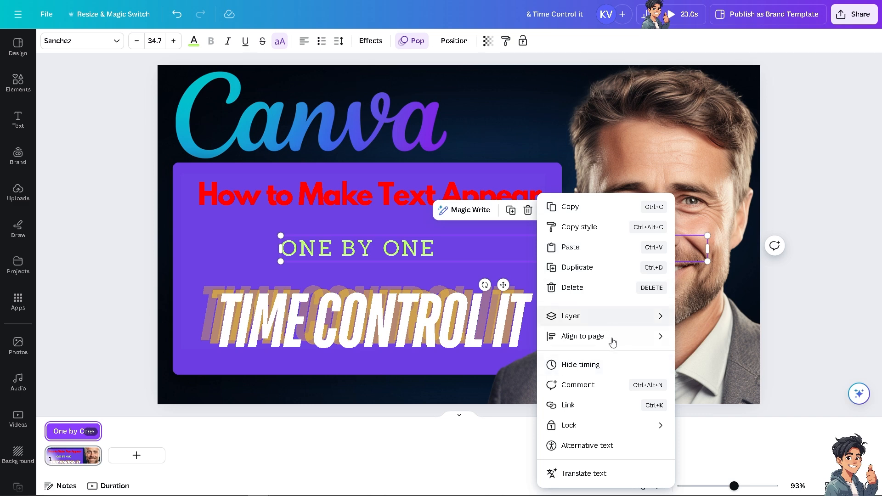
mouse_move(623, 316)
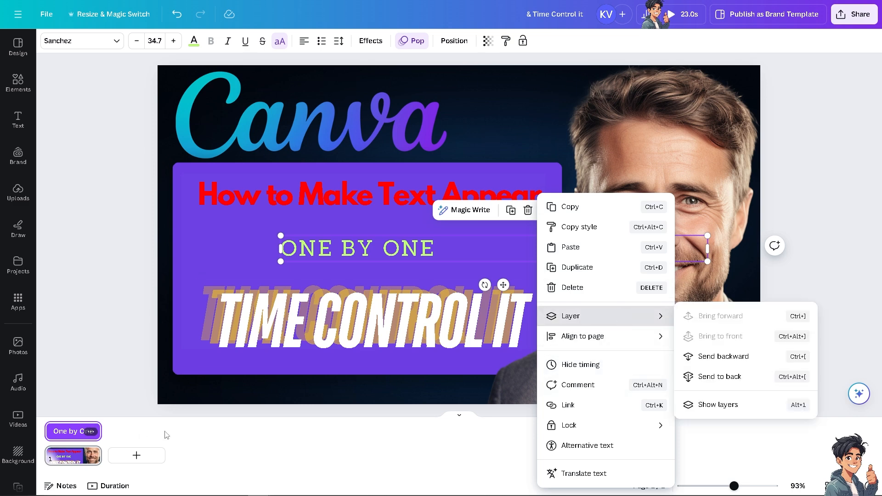
Step: Expand the duration timeline, scrub it to 0.7 seconds to check the text animations, and collapse it again
click(109, 485)
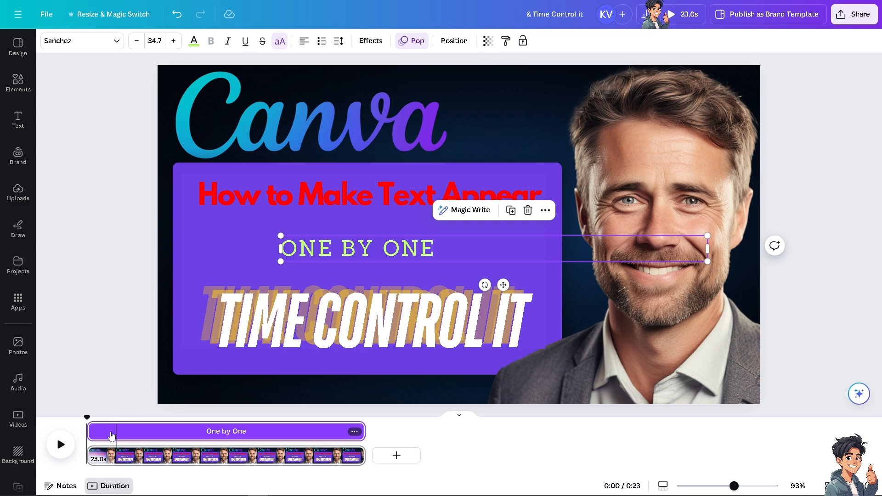
mouse_move(87, 416)
mouse_down()
mouse_move(314, 425)
mouse_move(96, 426)
mouse_up()
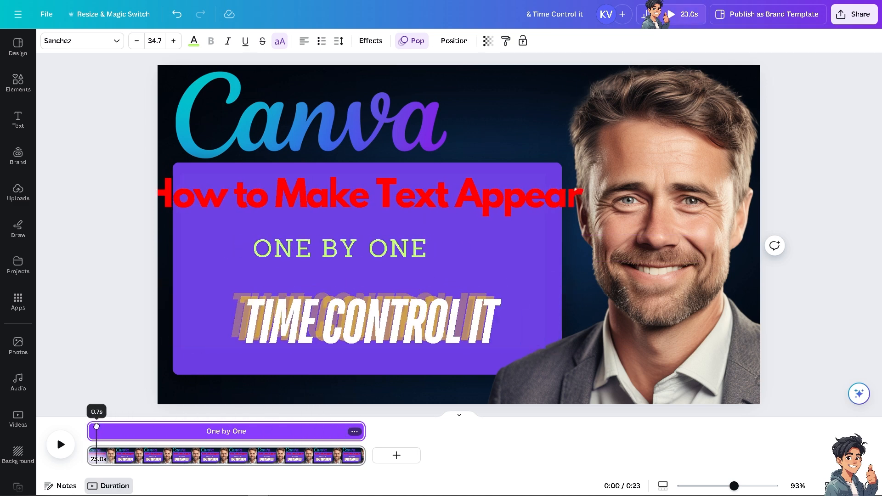
click(354, 431)
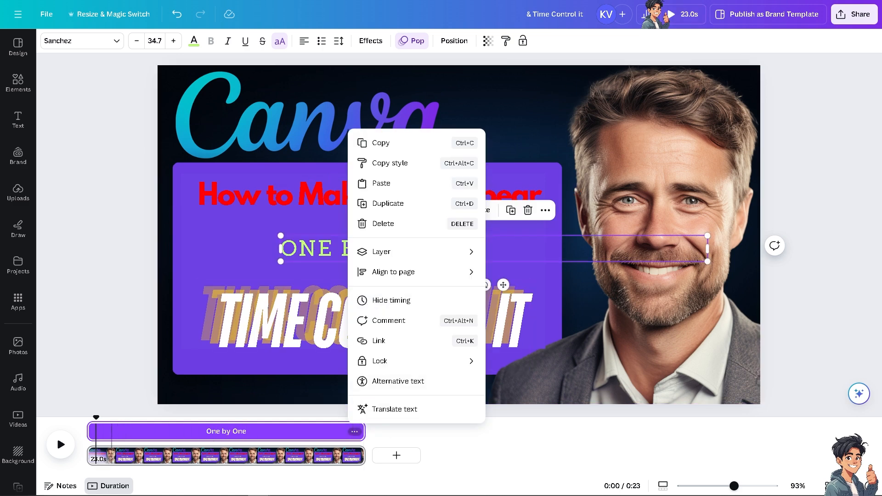
click(108, 458)
click(115, 487)
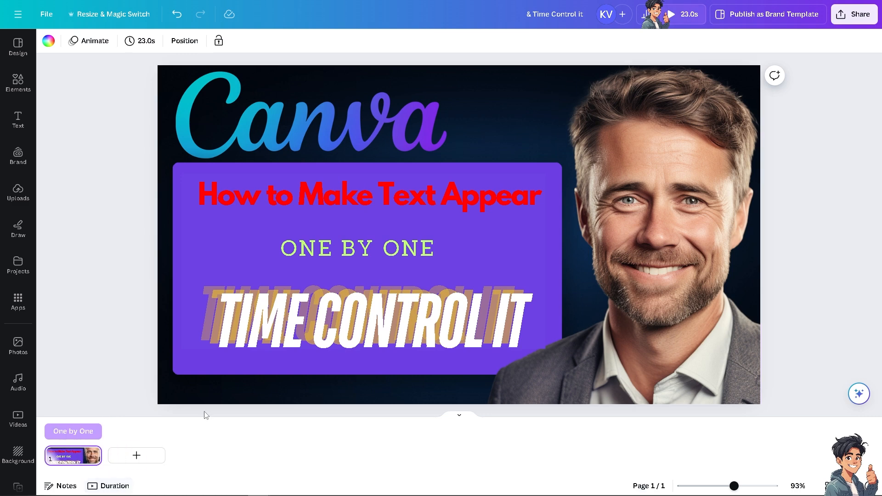
Step: Duplicate the page with the three animated texts
click(351, 310)
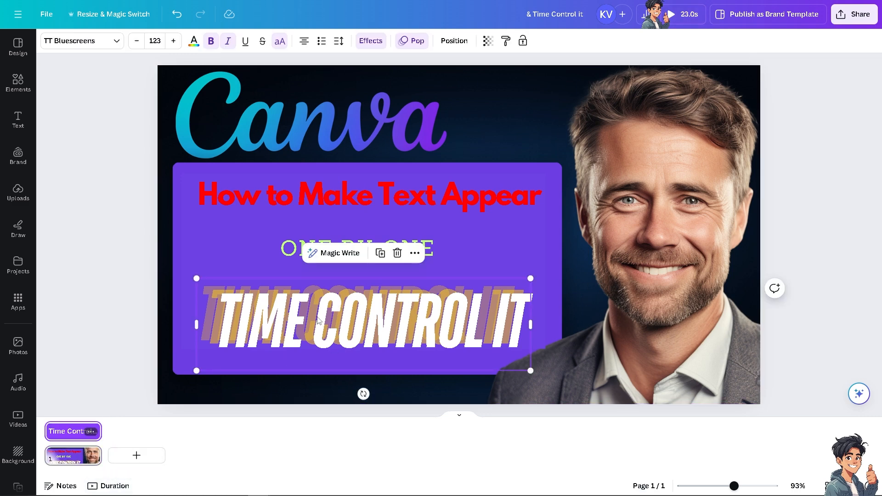
click(91, 453)
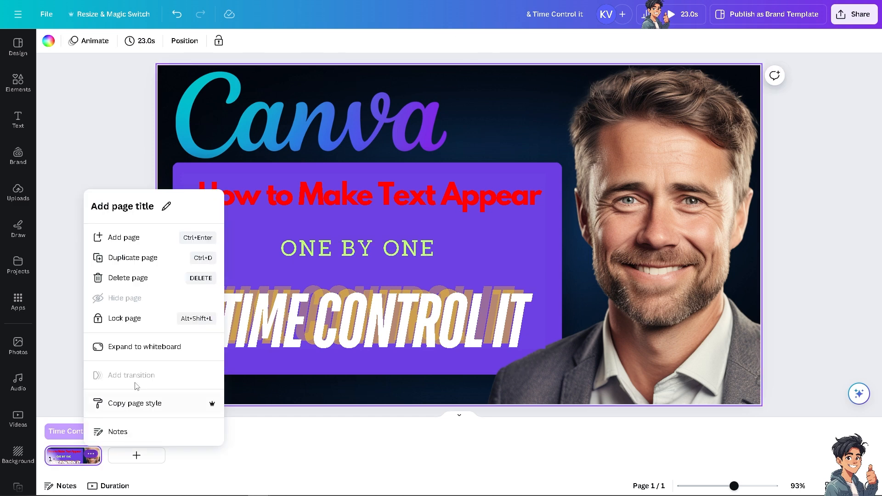
click(120, 258)
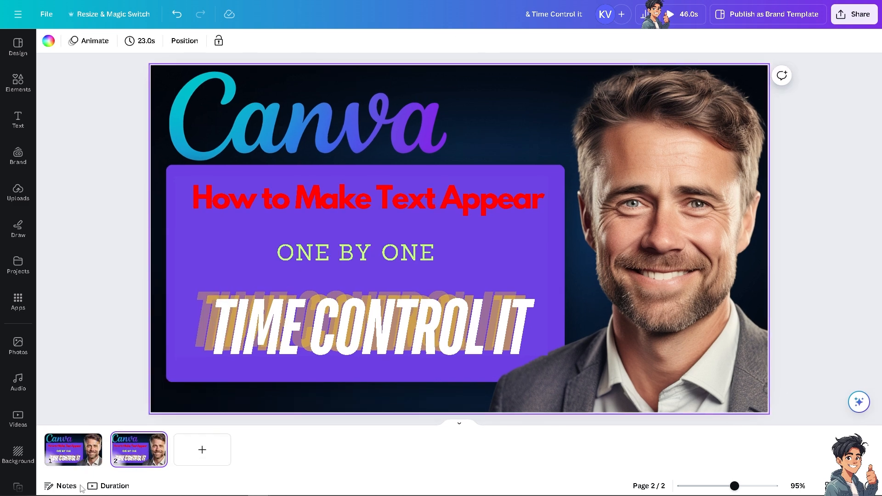
Step: Show the duration timeline for both pages and preview the design from the start
click(106, 488)
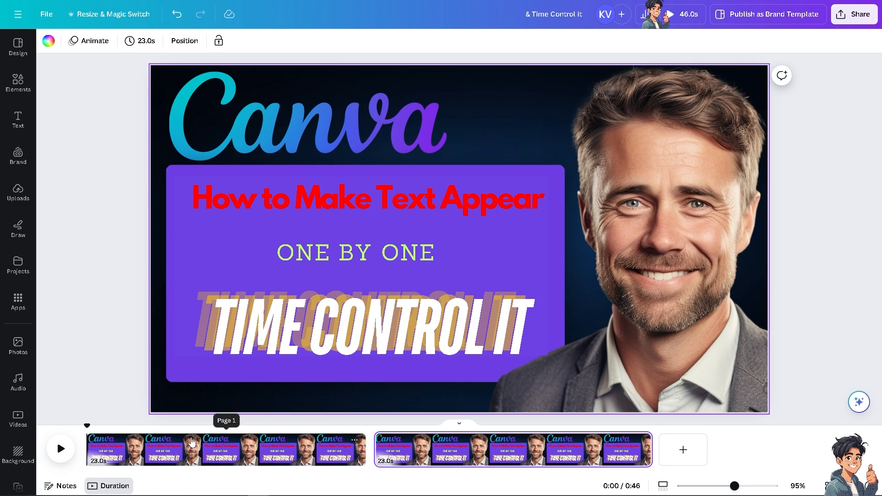
mouse_move(86, 423)
mouse_down()
mouse_move(638, 426)
mouse_move(87, 425)
mouse_up()
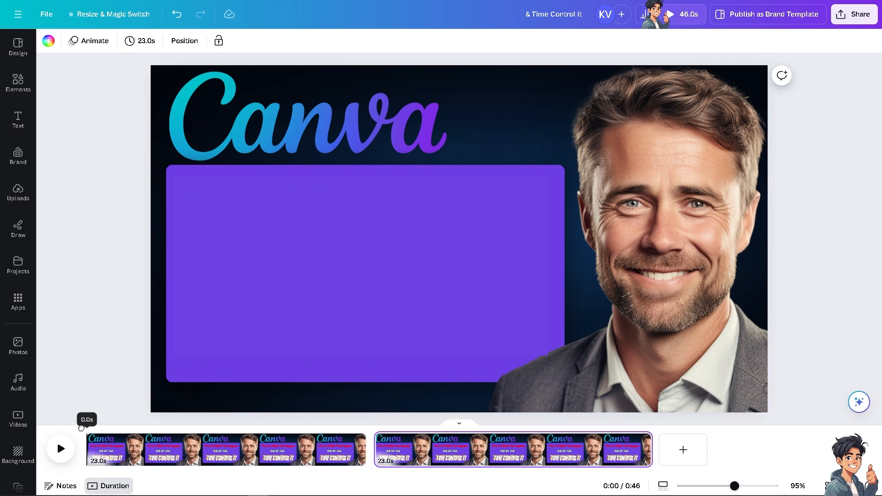
click(675, 14)
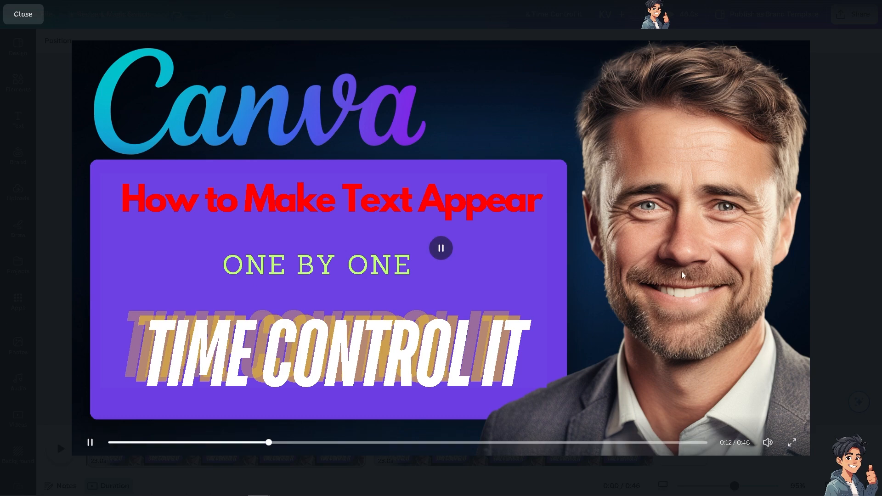
click(791, 442)
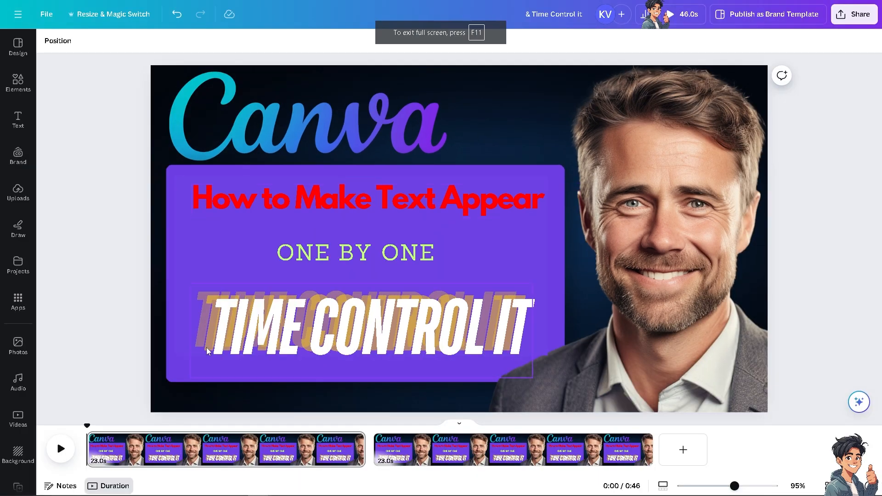
Step: Set the timing to 0.5 seconds for all pages and play the timeline
click(101, 460)
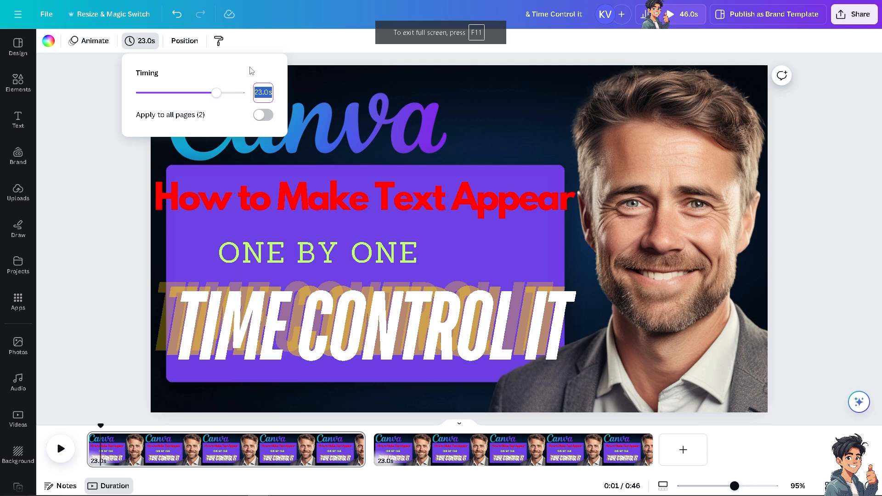
drag(216, 94, 142, 95)
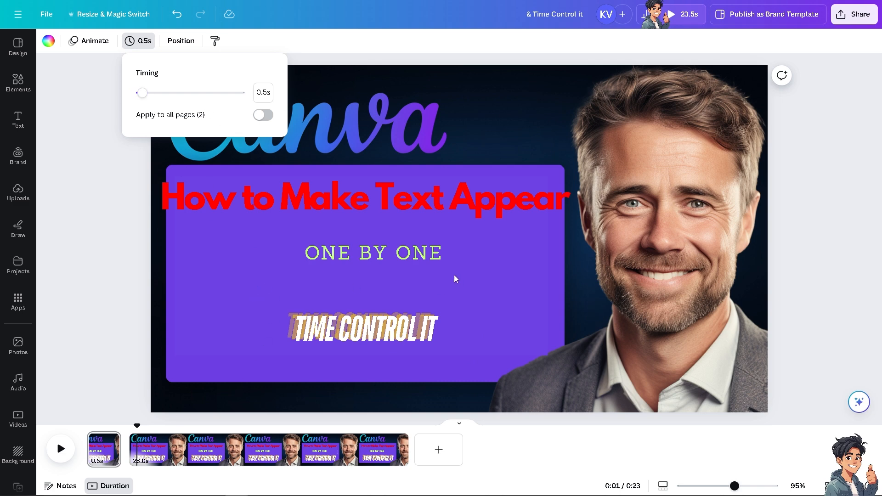
click(264, 115)
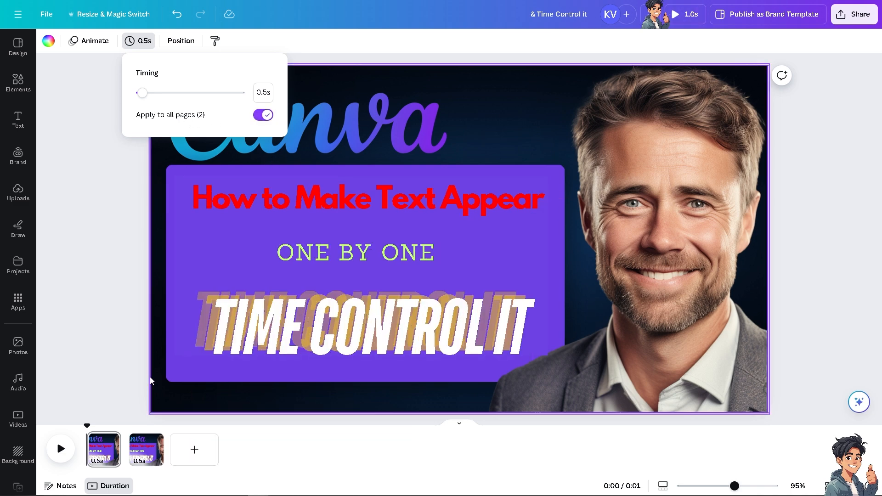
click(60, 449)
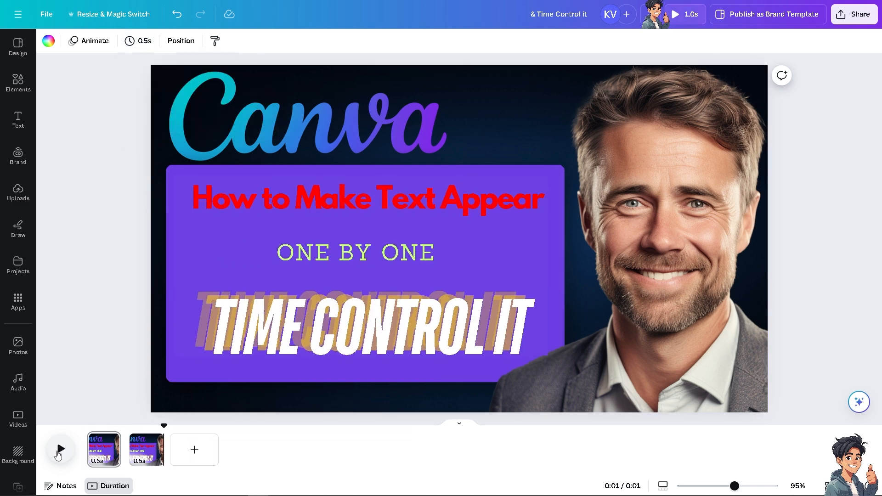
Step: Set the timing to 15 seconds for all pages and preview the whole design
click(143, 42)
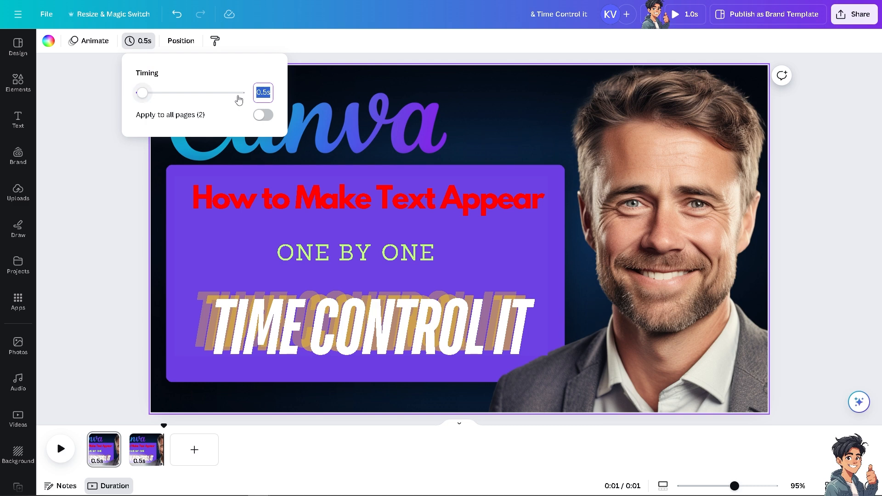
drag(150, 95, 190, 94)
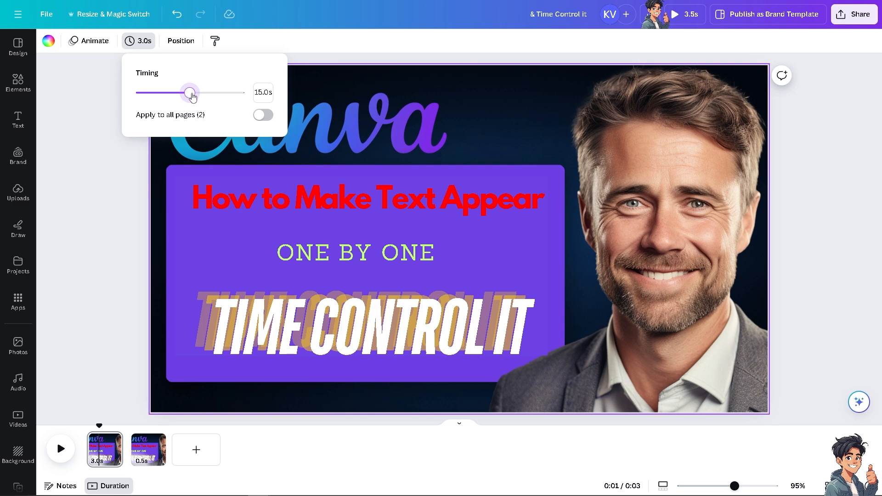
click(262, 115)
click(59, 450)
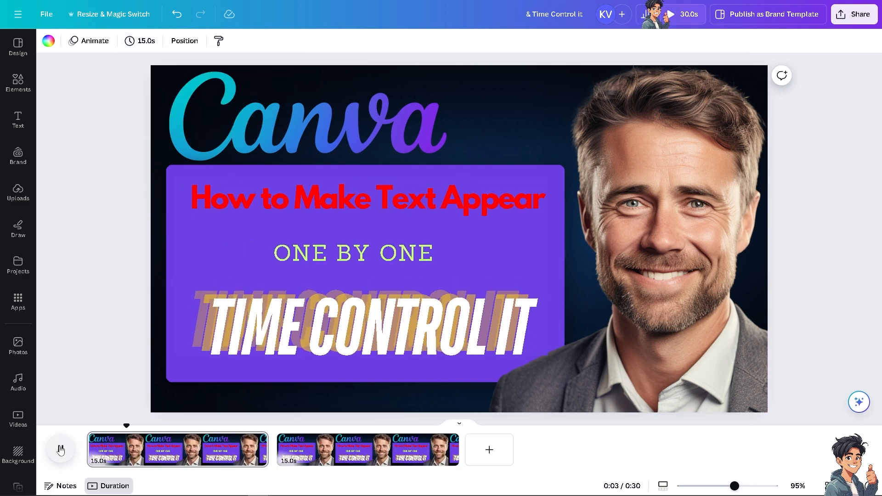
click(685, 13)
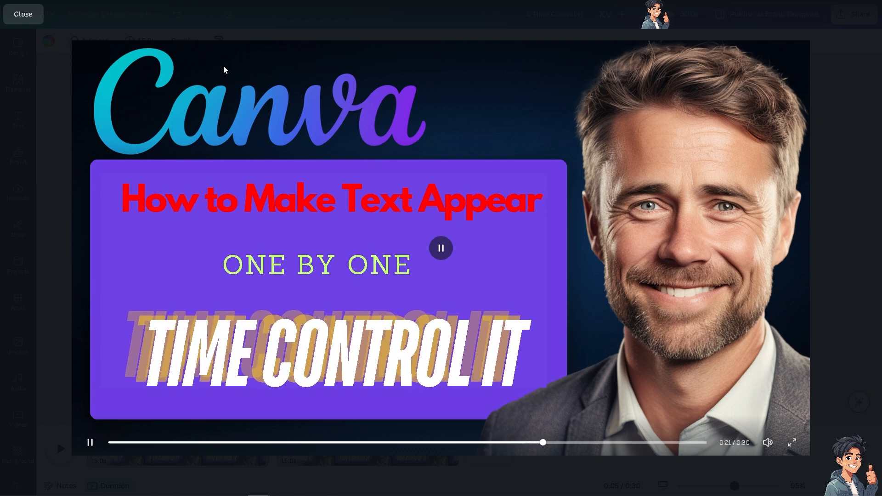
click(34, 21)
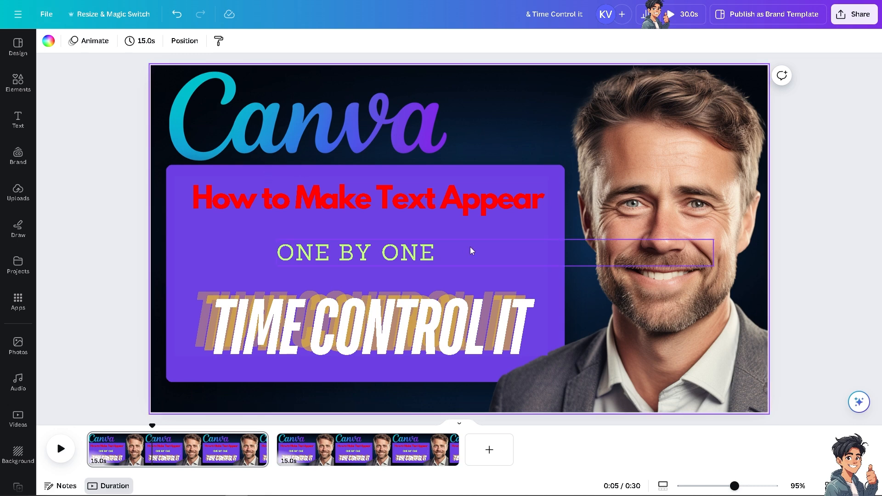
Step: Check the sharing and download options for the finished design
click(857, 19)
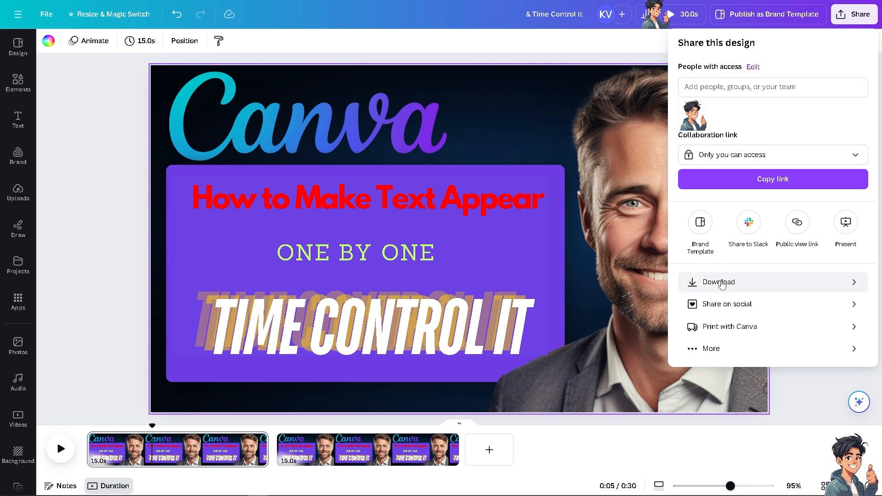
click(607, 453)
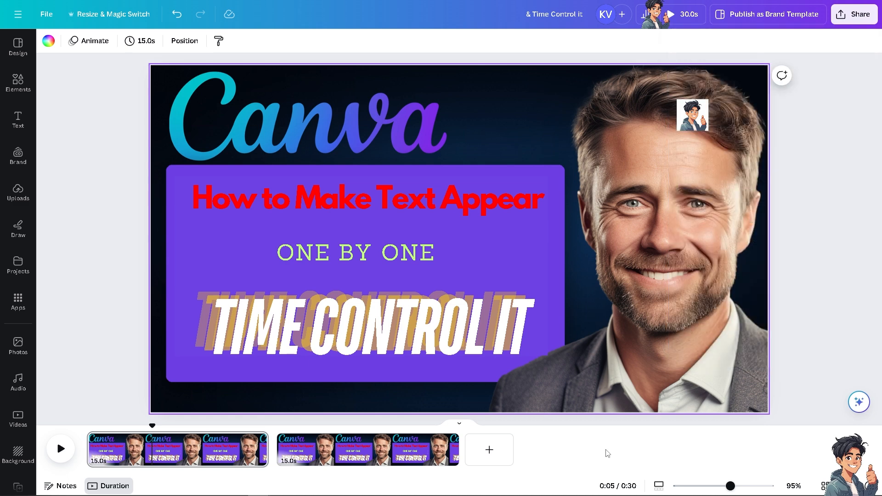